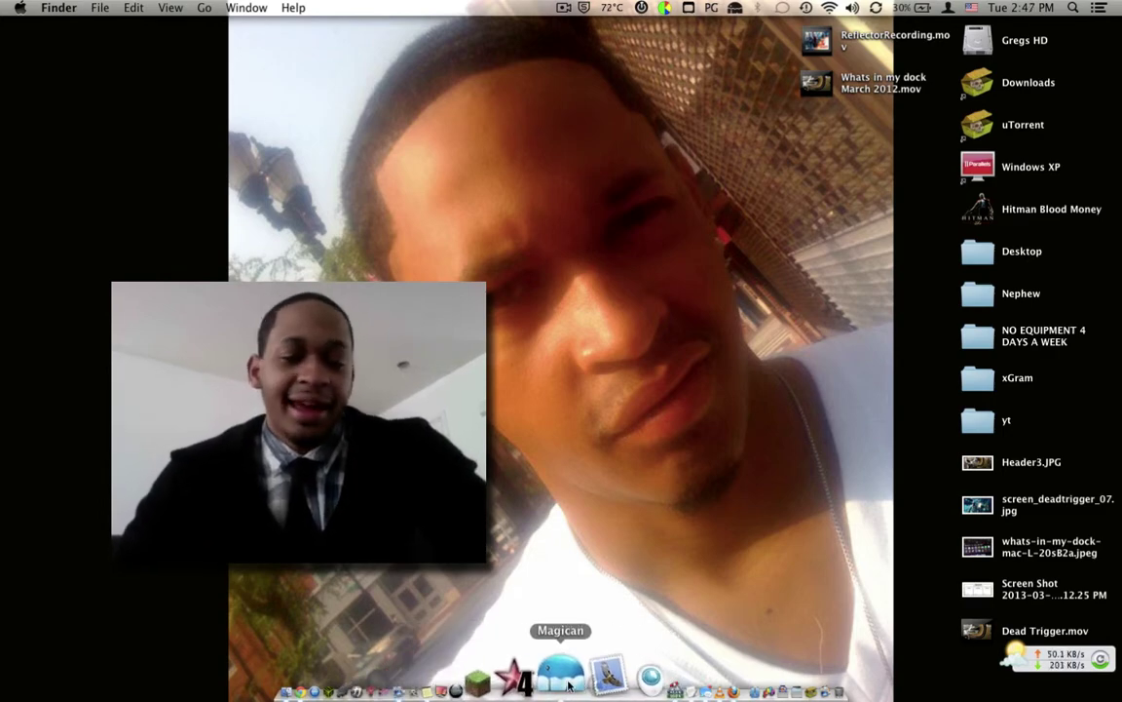
- Open Magican and move its window so that all of it fits on the screen
{"action": "left_click", "coordinate": [568, 685]}
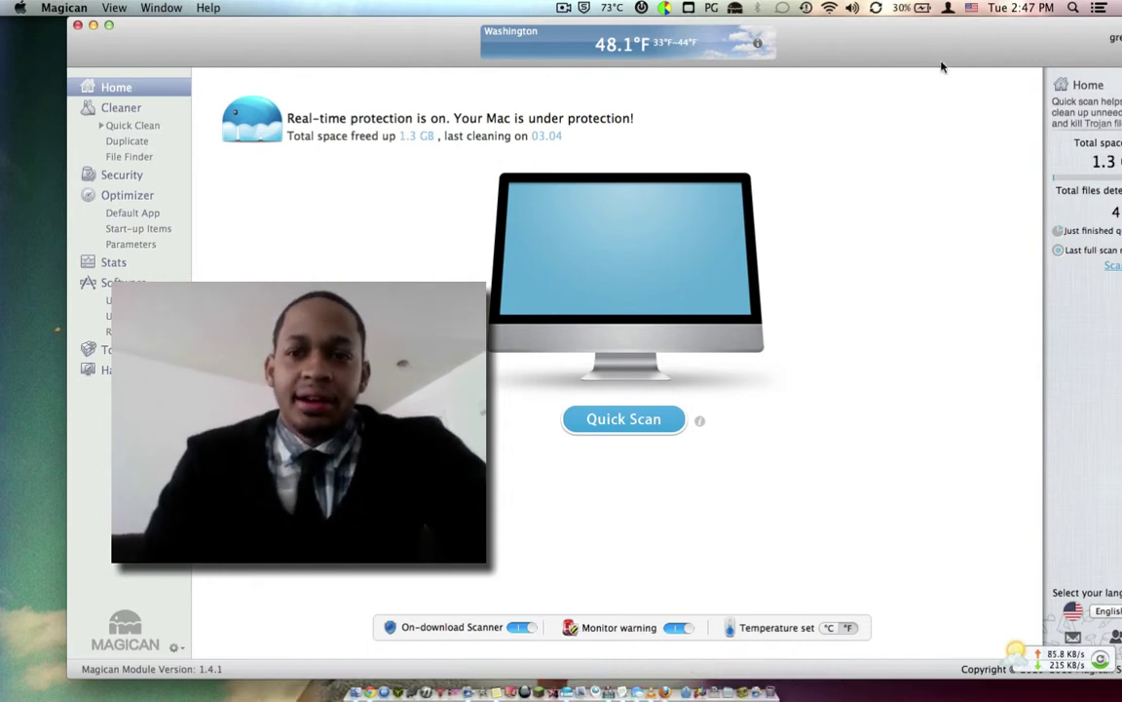
{"action": "left_click_drag", "start_coordinate": [941, 64], "coordinate": [867, 54]}
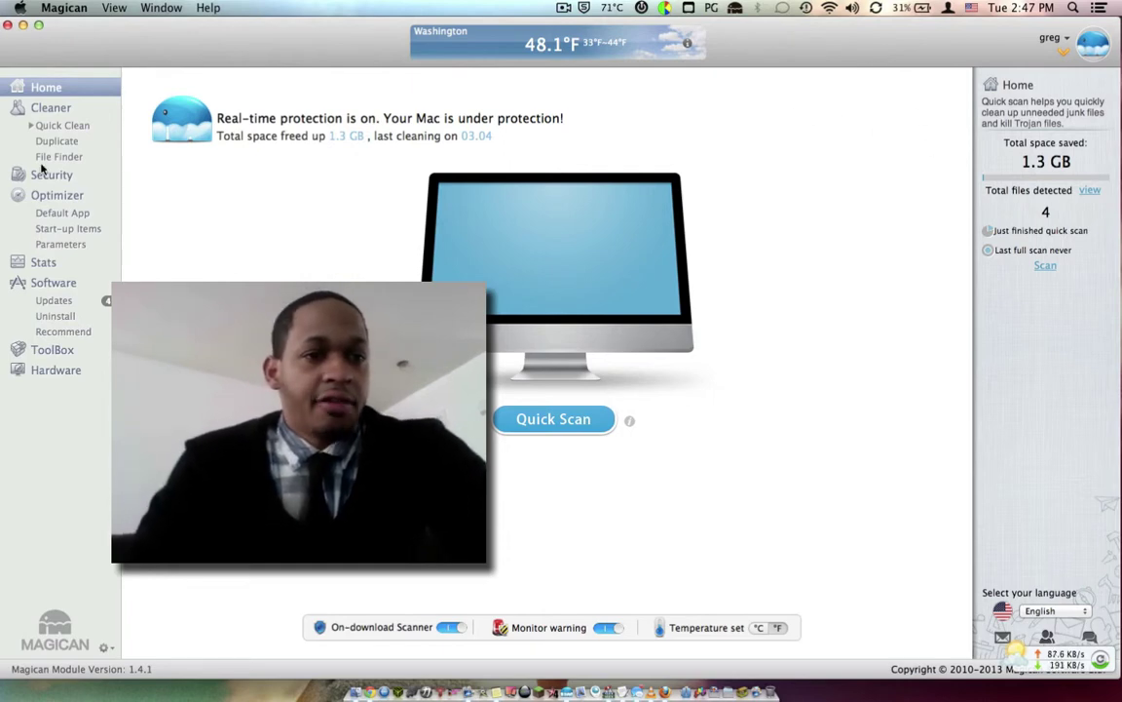
- Look over the Cleaner overview and its Duplicate files and File Finder pages
{"action": "left_click", "coordinate": [48, 107]}
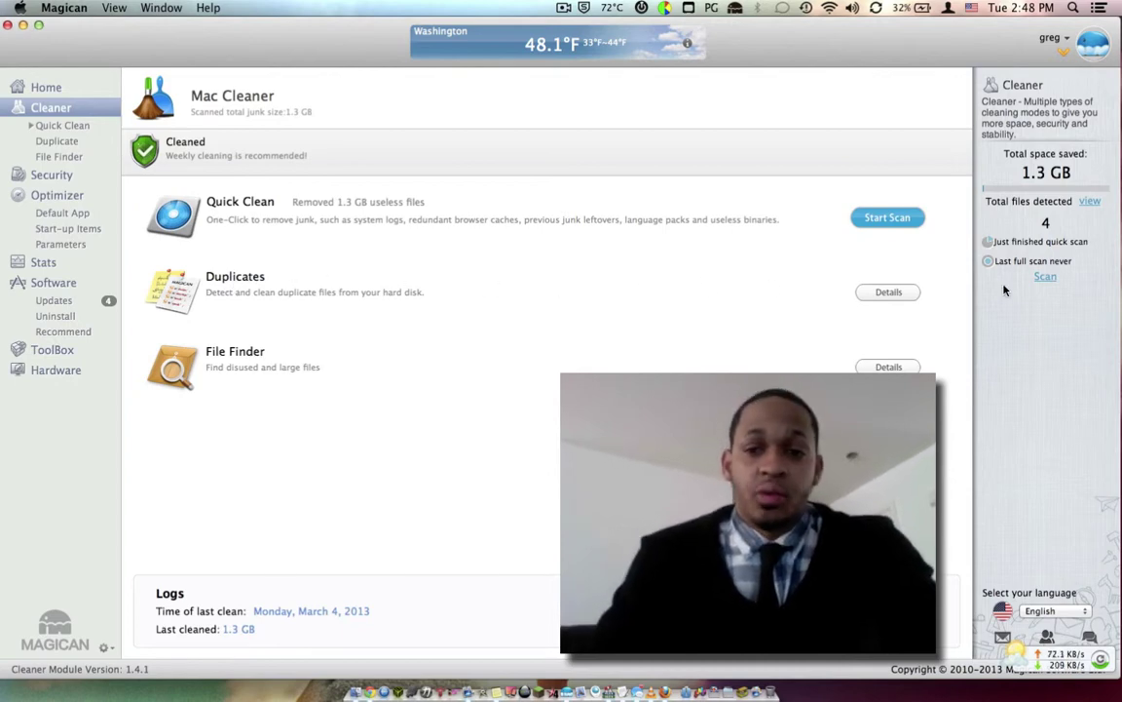
{"action": "left_click", "coordinate": [878, 292]}
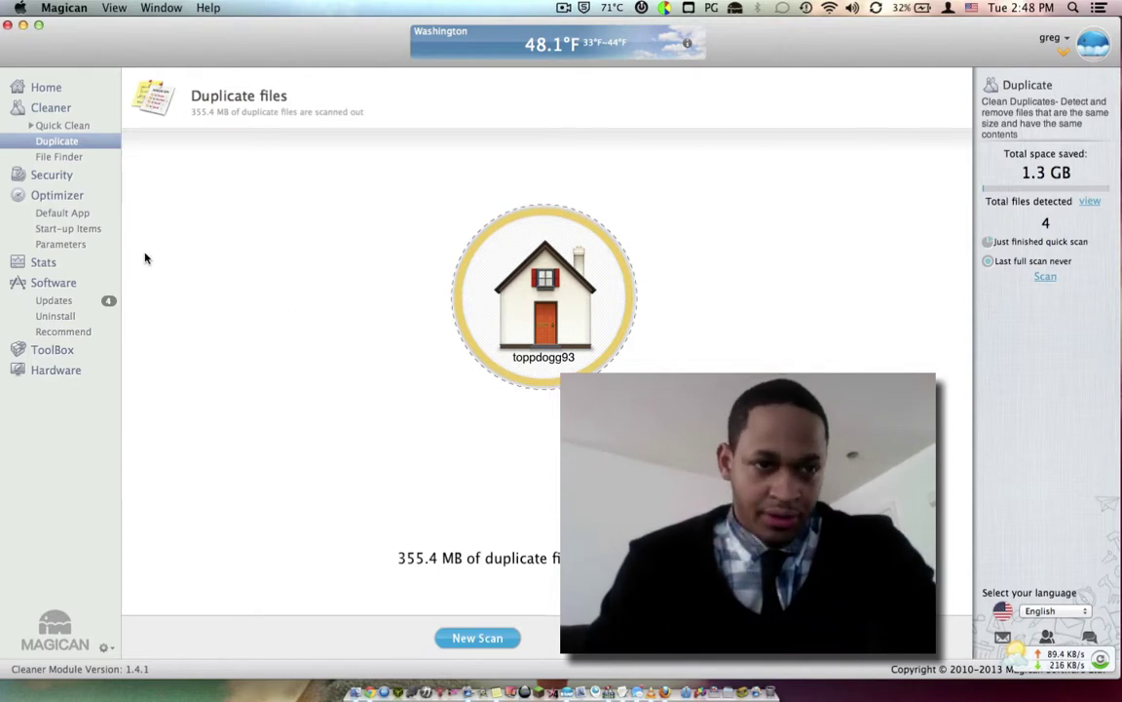
{"action": "left_click", "coordinate": [49, 159]}
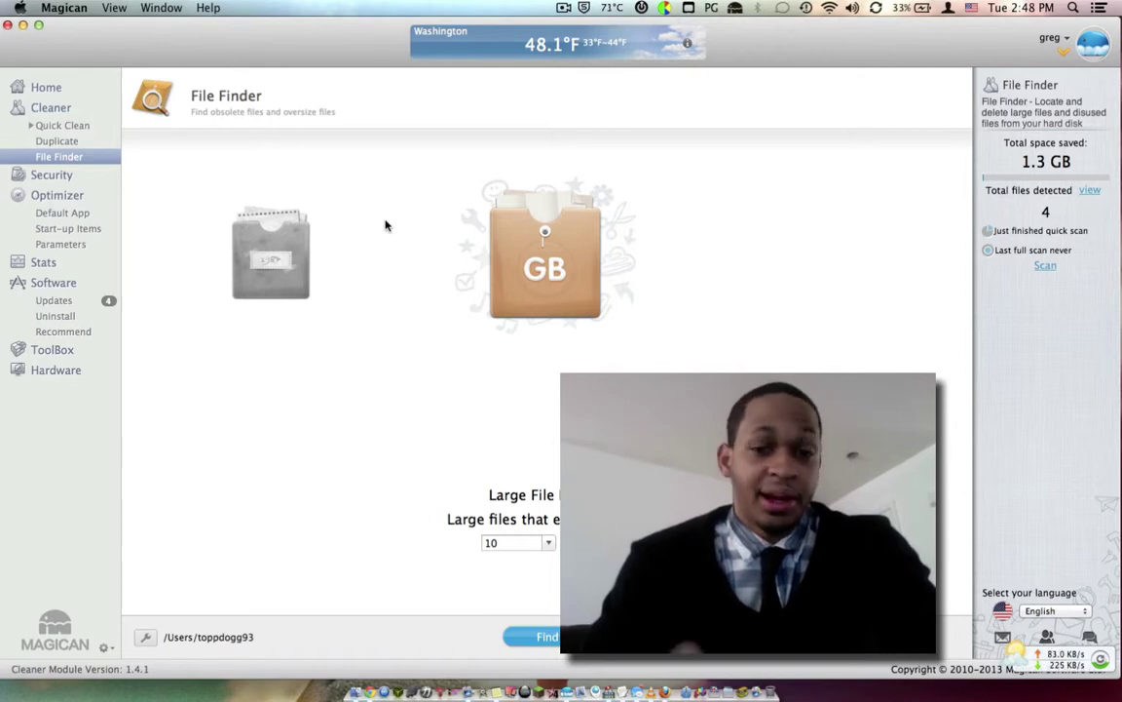
- View the Security Center page and the commands offered by Sophos Anti-Virus
{"action": "left_click", "coordinate": [63, 179]}
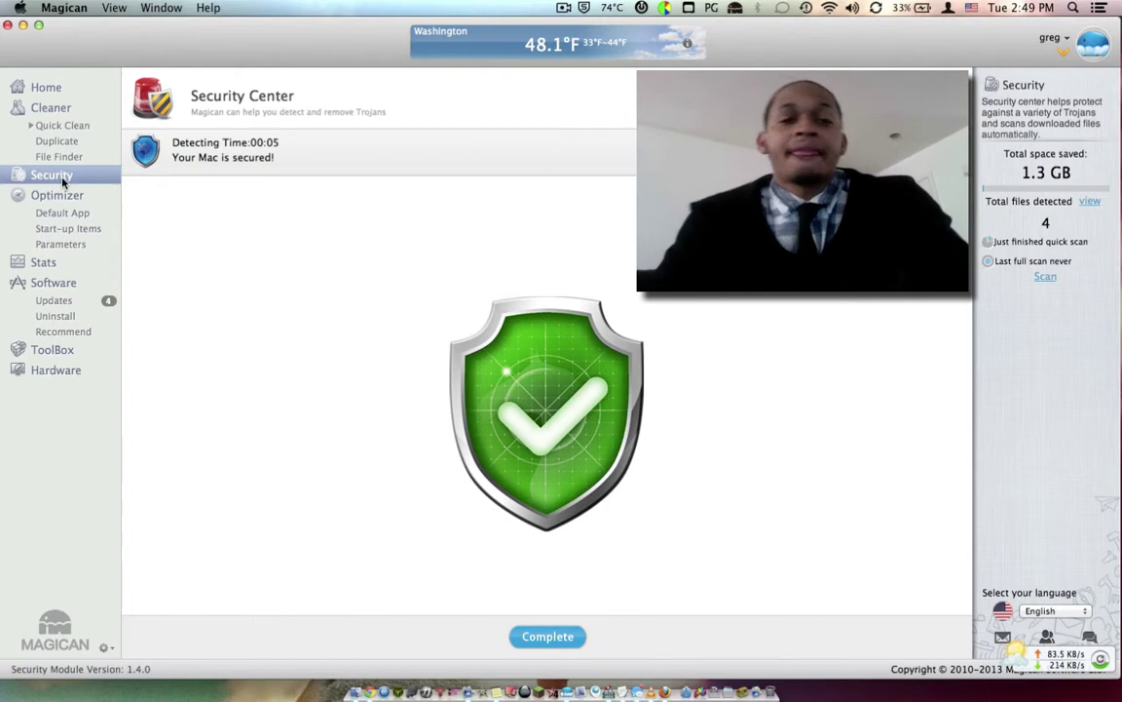
{"action": "left_click", "coordinate": [584, 7]}
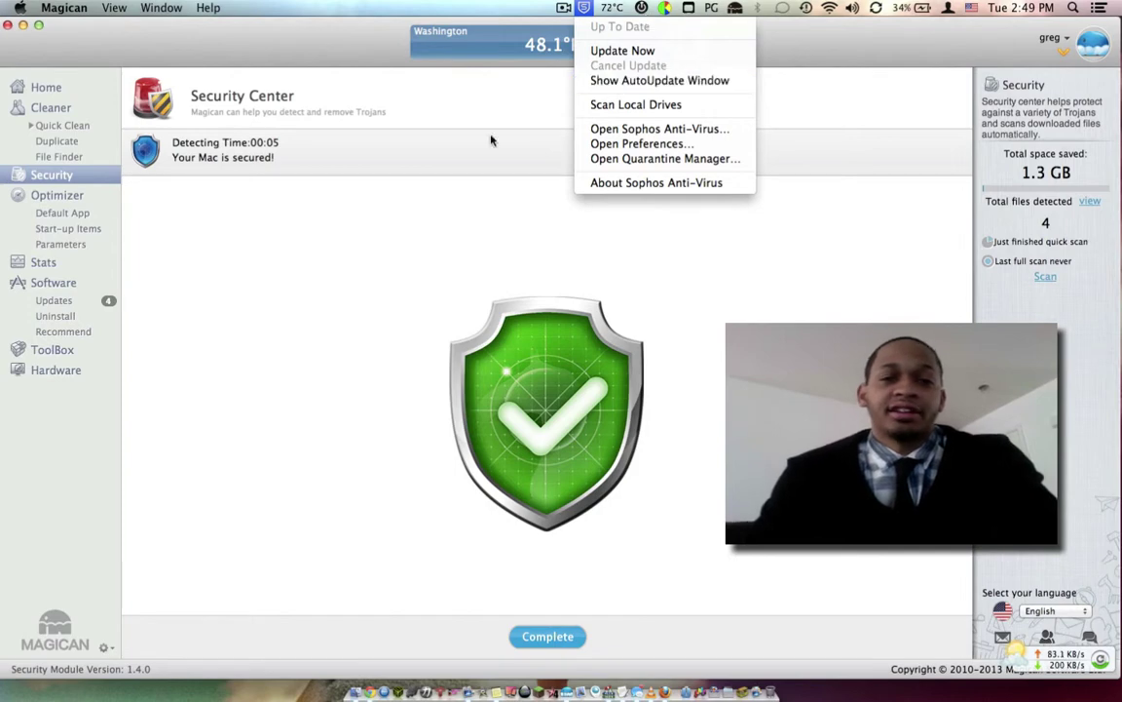
{"action": "key", "text": "Escape"}
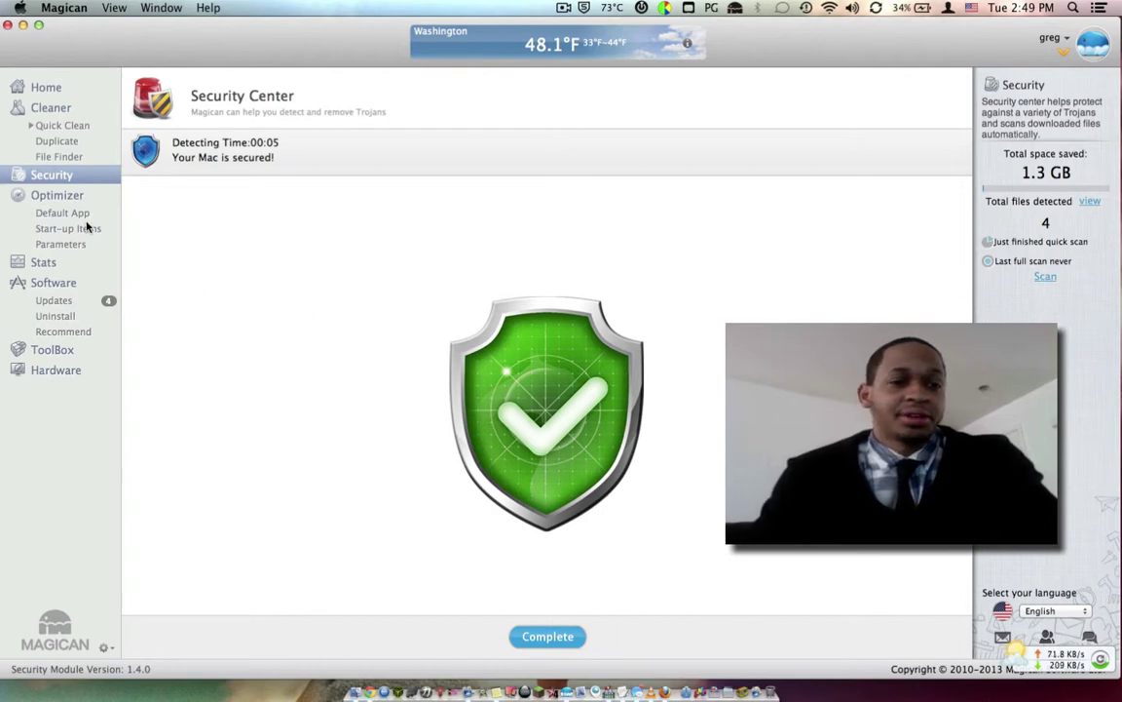
- Browse the Optimizer's Default Application Settings to see which application opens each file extension
{"action": "left_click", "coordinate": [54, 197]}
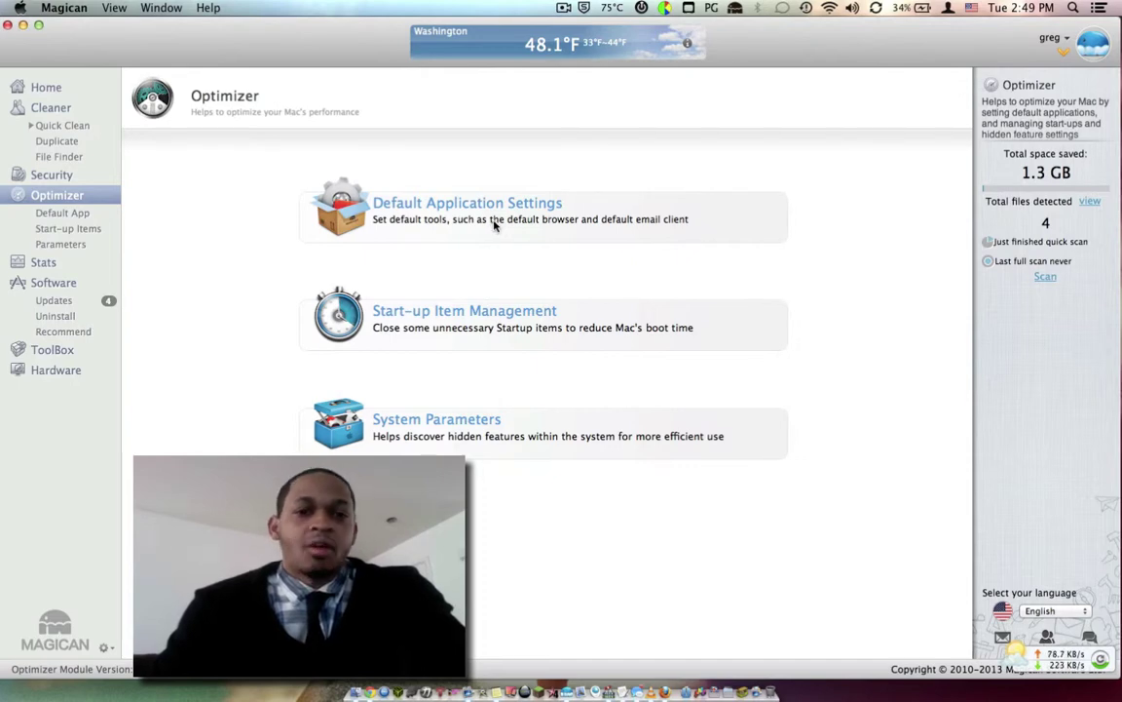
{"action": "left_click", "coordinate": [351, 212]}
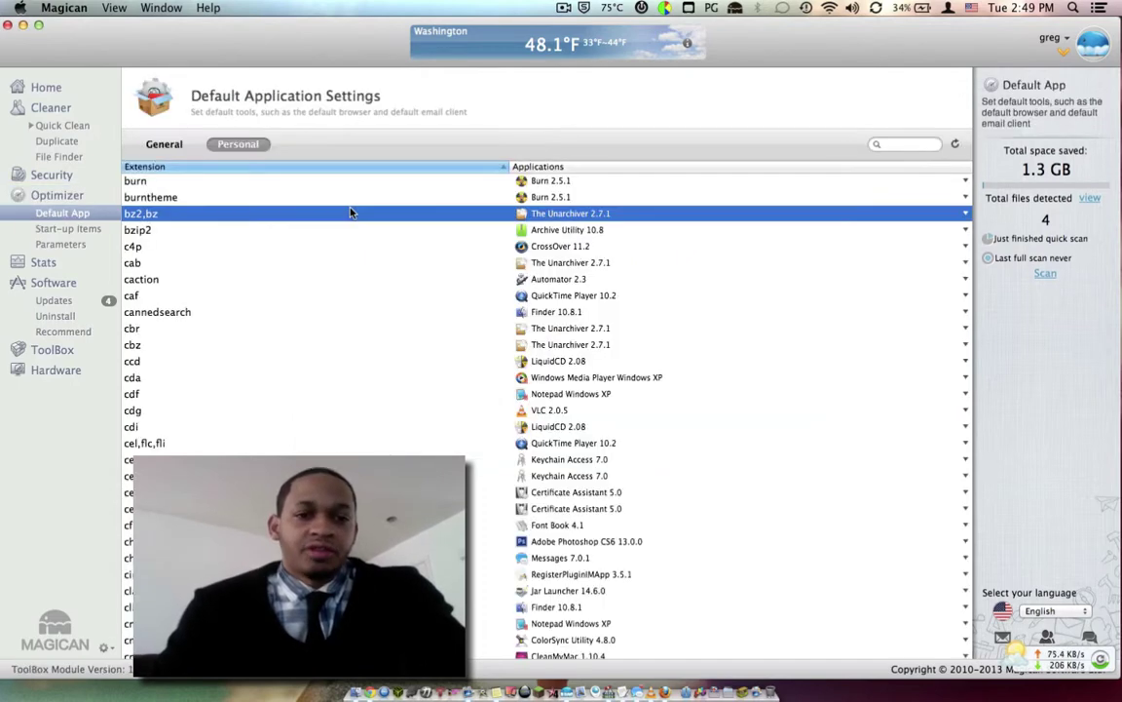
{"action": "scroll", "coordinate": [263, 227], "scroll_direction": "up", "scroll_amount": 15}
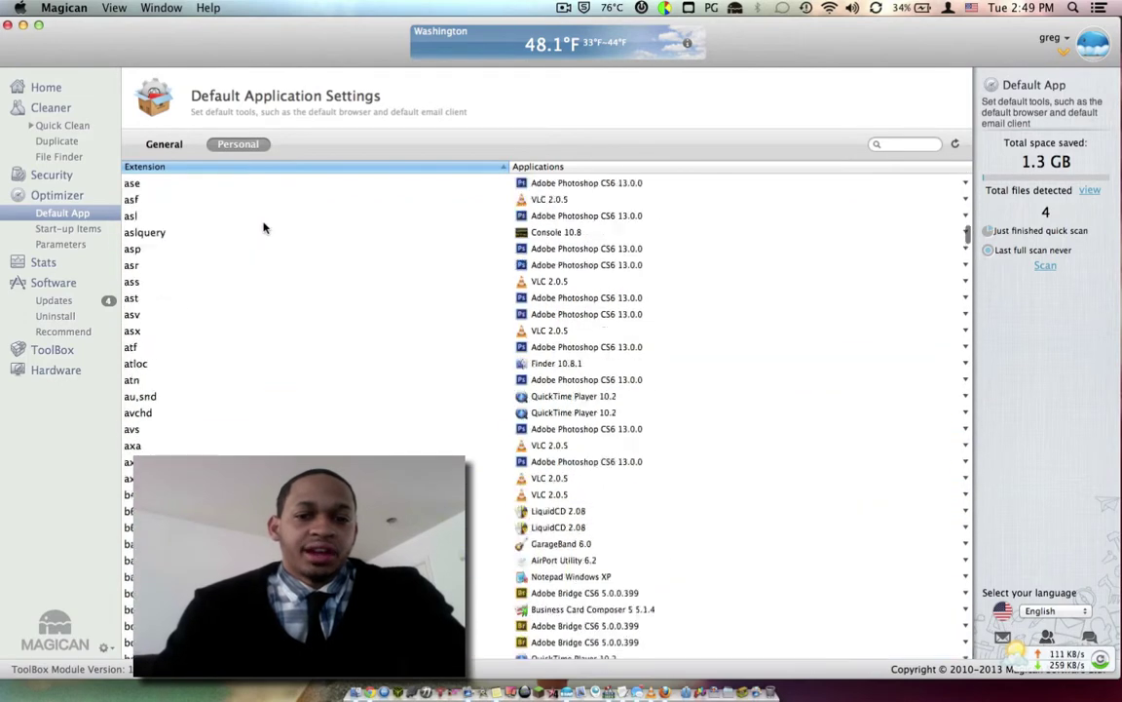
{"action": "scroll", "coordinate": [263, 227], "scroll_direction": "up", "scroll_amount": 5}
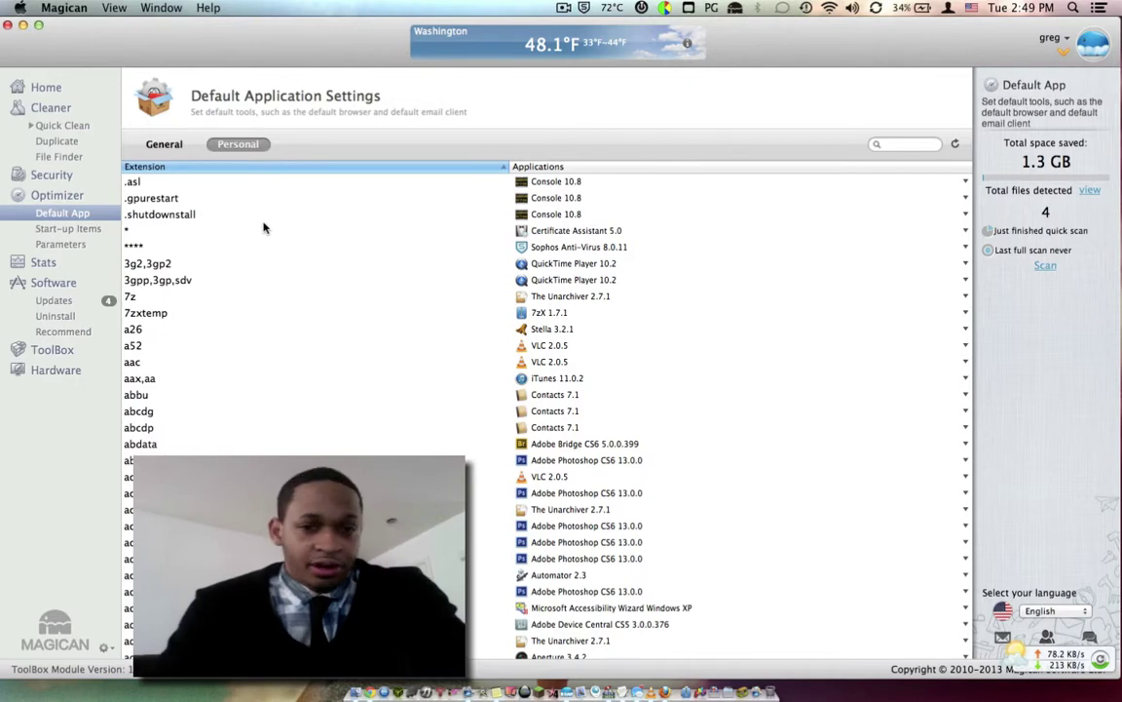
{"action": "scroll", "coordinate": [263, 227], "scroll_direction": "down", "scroll_amount": 5}
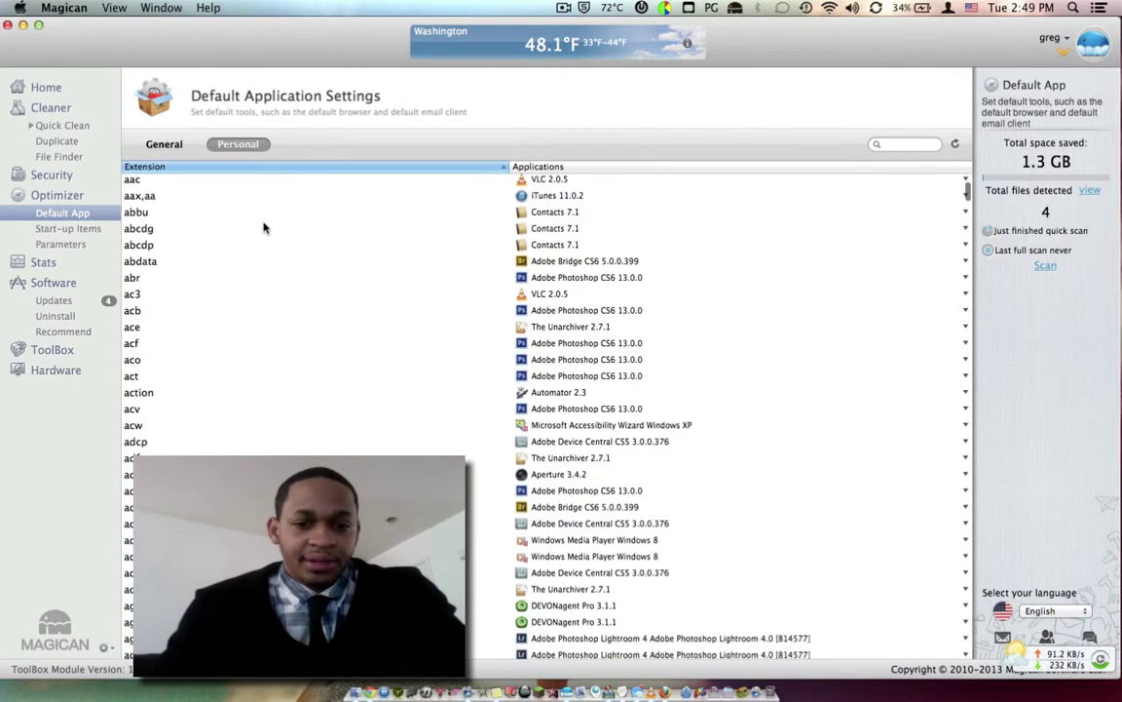
{"action": "scroll", "coordinate": [263, 227], "scroll_direction": "down", "scroll_amount": 5}
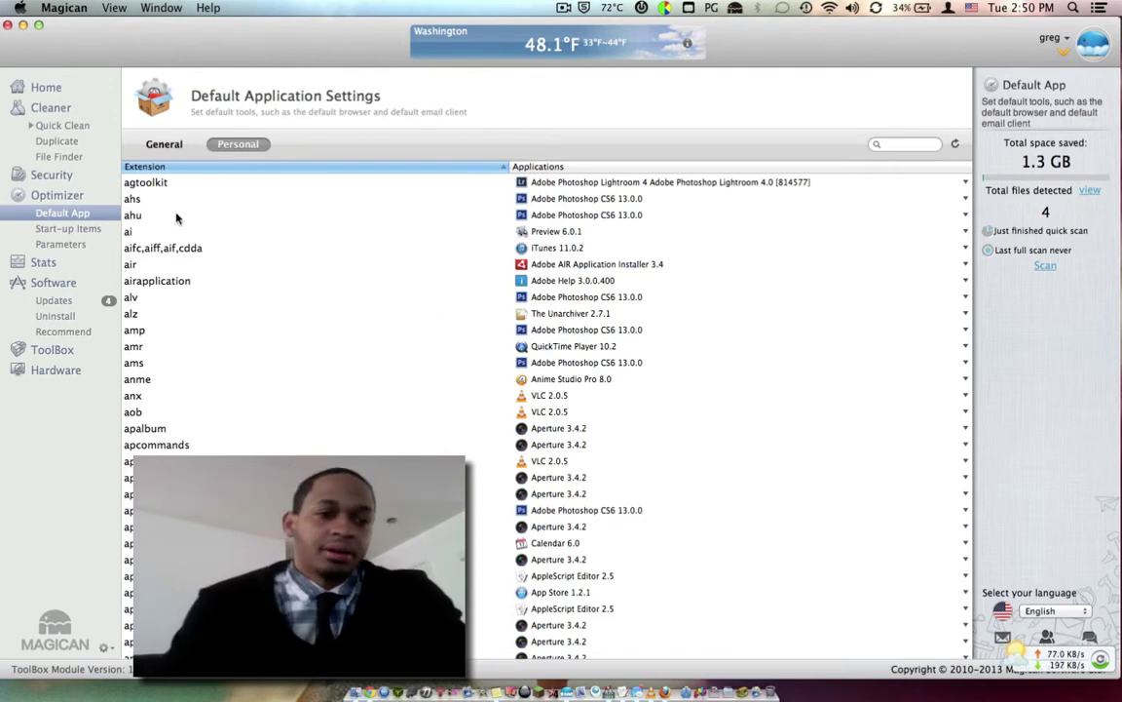
- Review the login items in Start-up Item Management and check the memory breakdown in MemoryFreer
{"action": "left_click", "coordinate": [76, 230]}
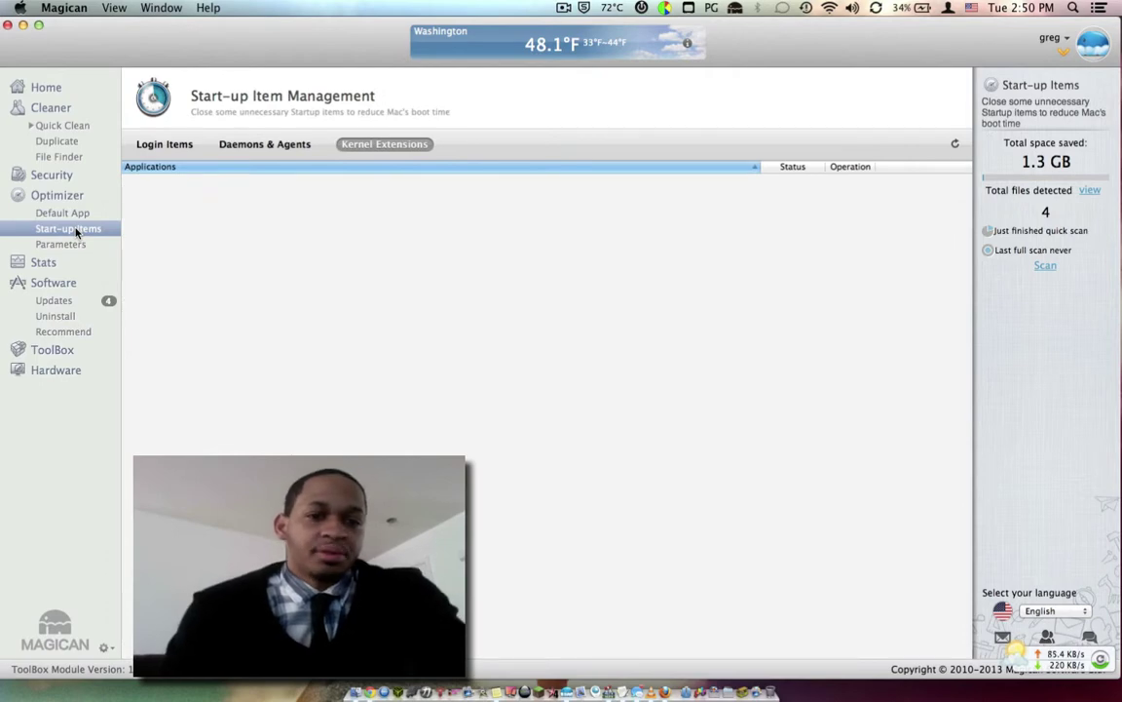
{"action": "left_click", "coordinate": [175, 147]}
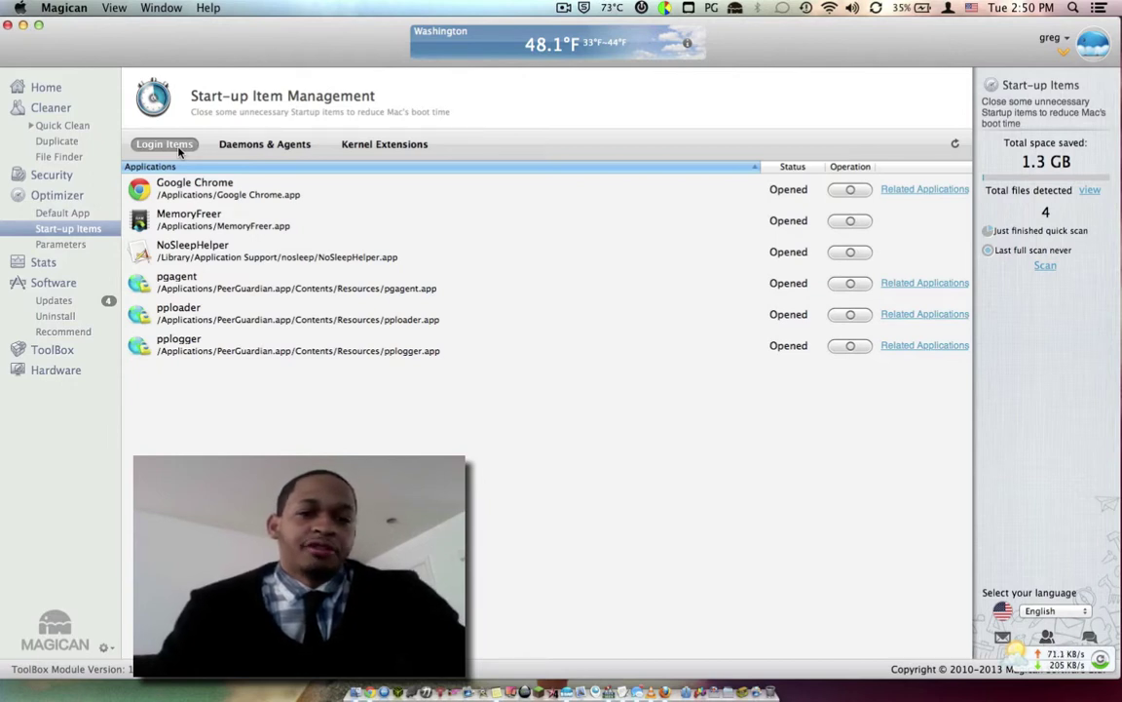
{"action": "left_click", "coordinate": [664, 10]}
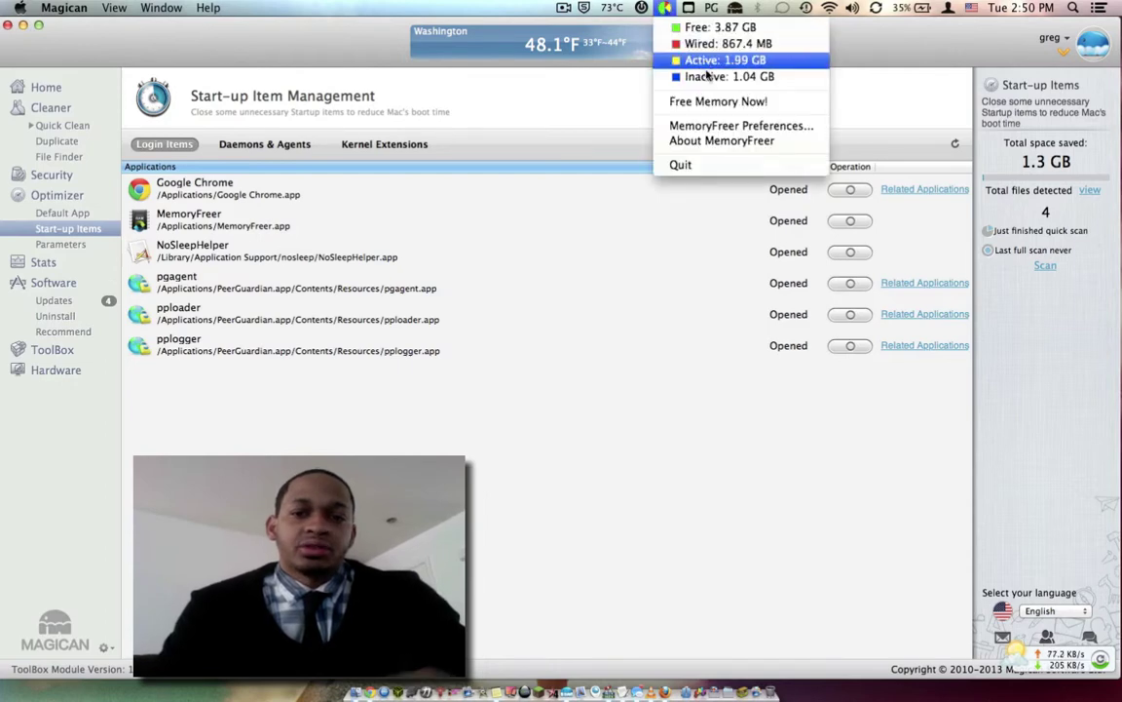
{"action": "left_click", "coordinate": [427, 243]}
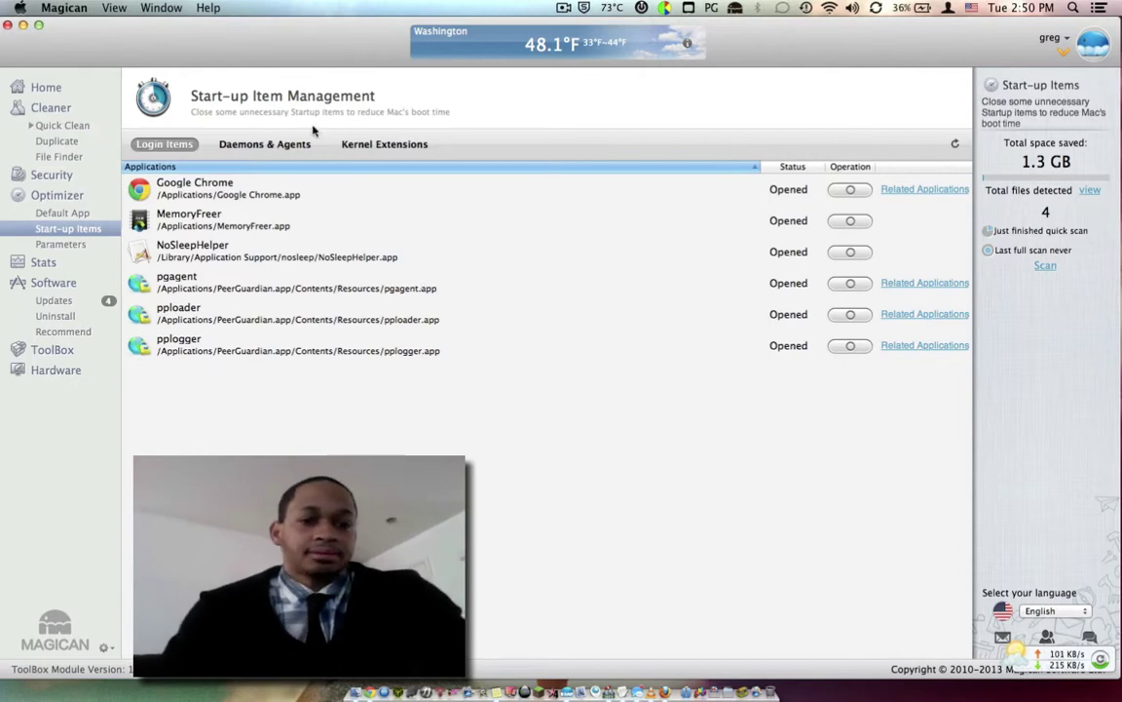
- Review the start-up Daemons & Agents alongside the Sophos Anti-Virus options, ending with the Kernel Extensions
{"action": "left_click", "coordinate": [285, 144]}
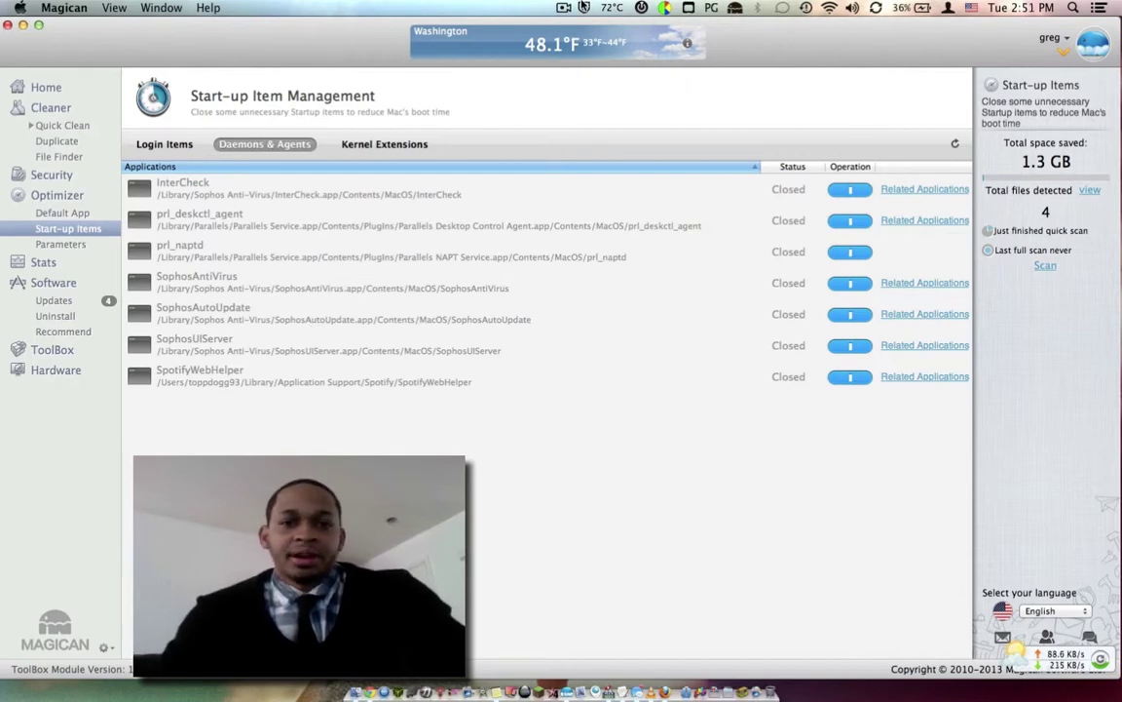
{"action": "left_click", "coordinate": [582, 6]}
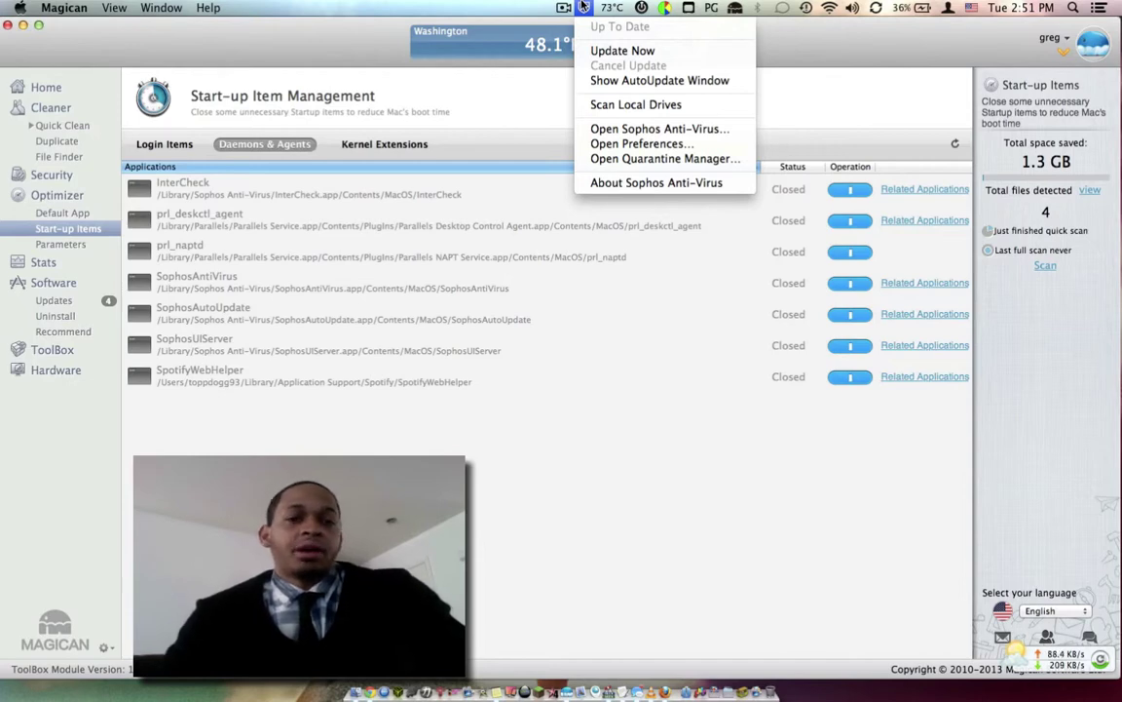
{"action": "left_click", "coordinate": [277, 316]}
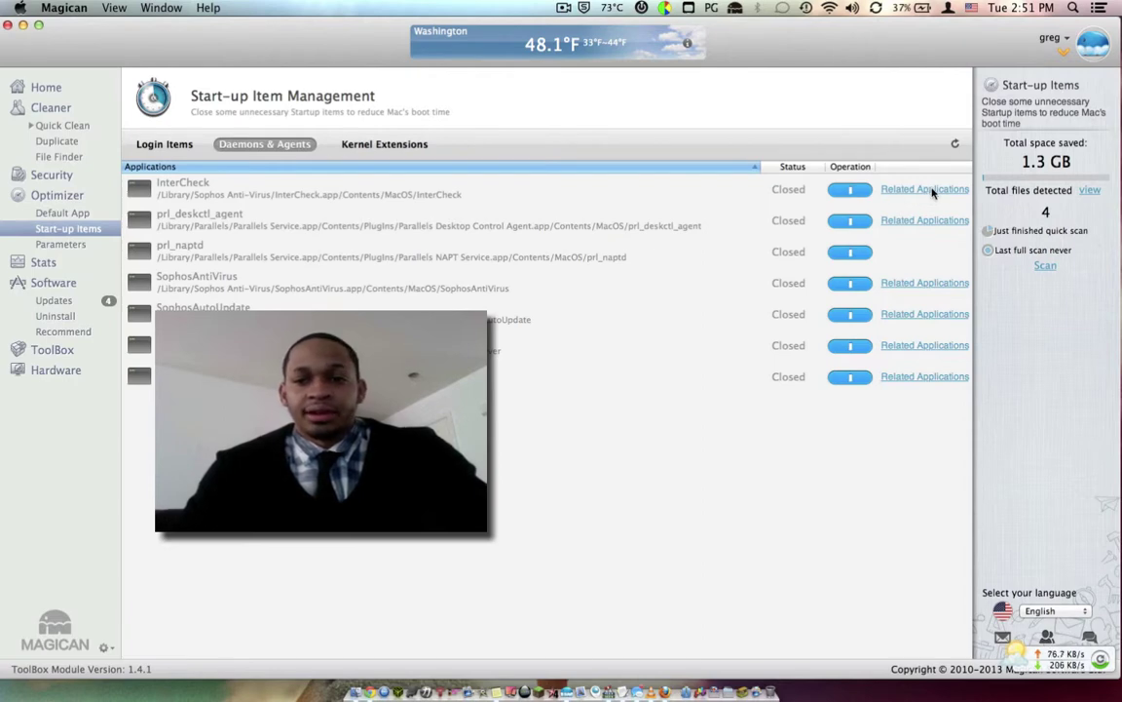
{"action": "left_click", "coordinate": [398, 144]}
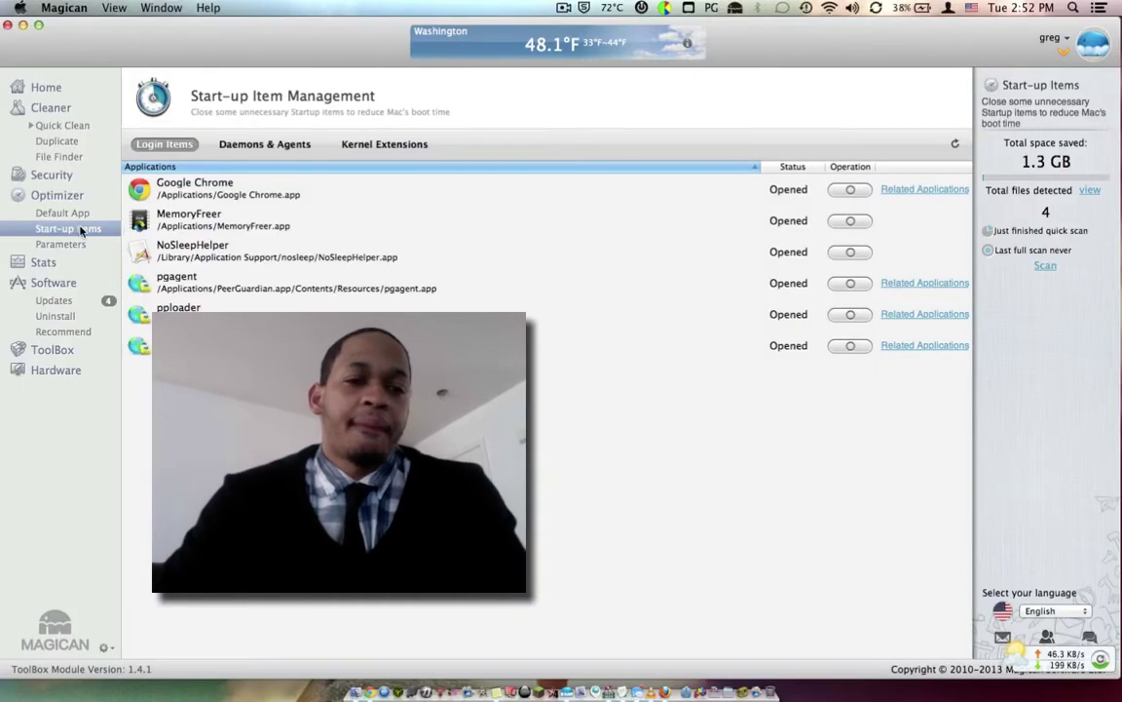
- View the Stats page and look through the running processes in its Activity Monitor
{"action": "left_click", "coordinate": [41, 260]}
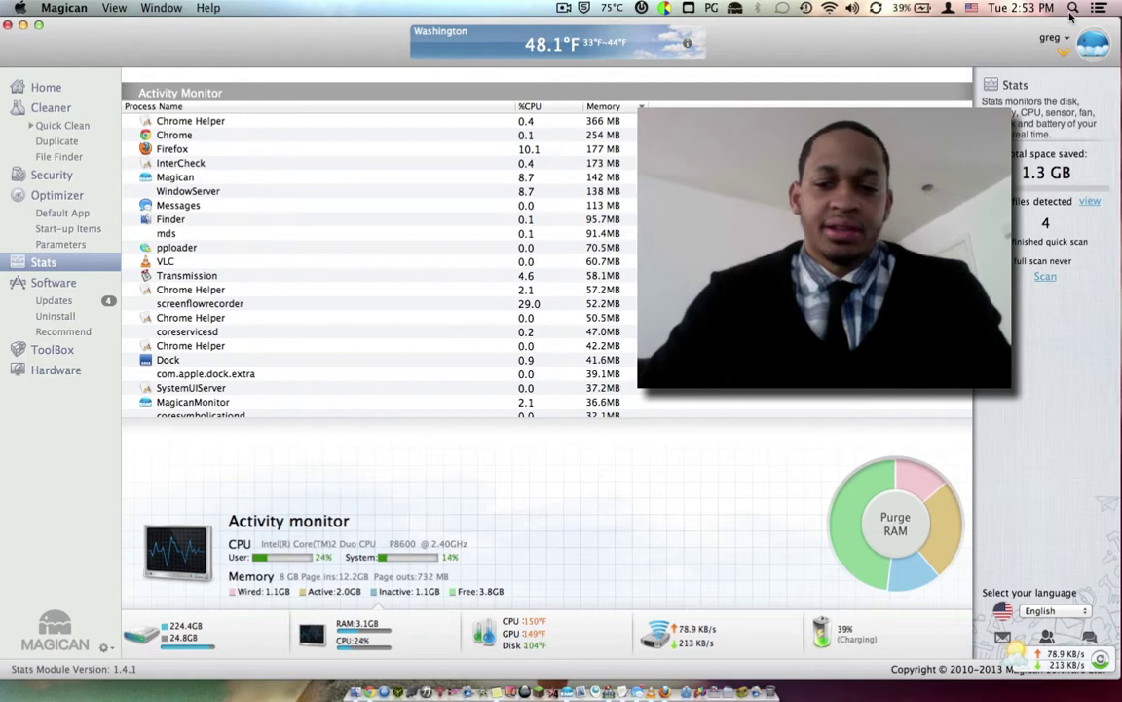
{"action": "scroll", "coordinate": [384, 260], "scroll_direction": "down", "scroll_amount": 3}
{"action": "scroll", "coordinate": [384, 260], "scroll_direction": "up", "scroll_amount": 3}
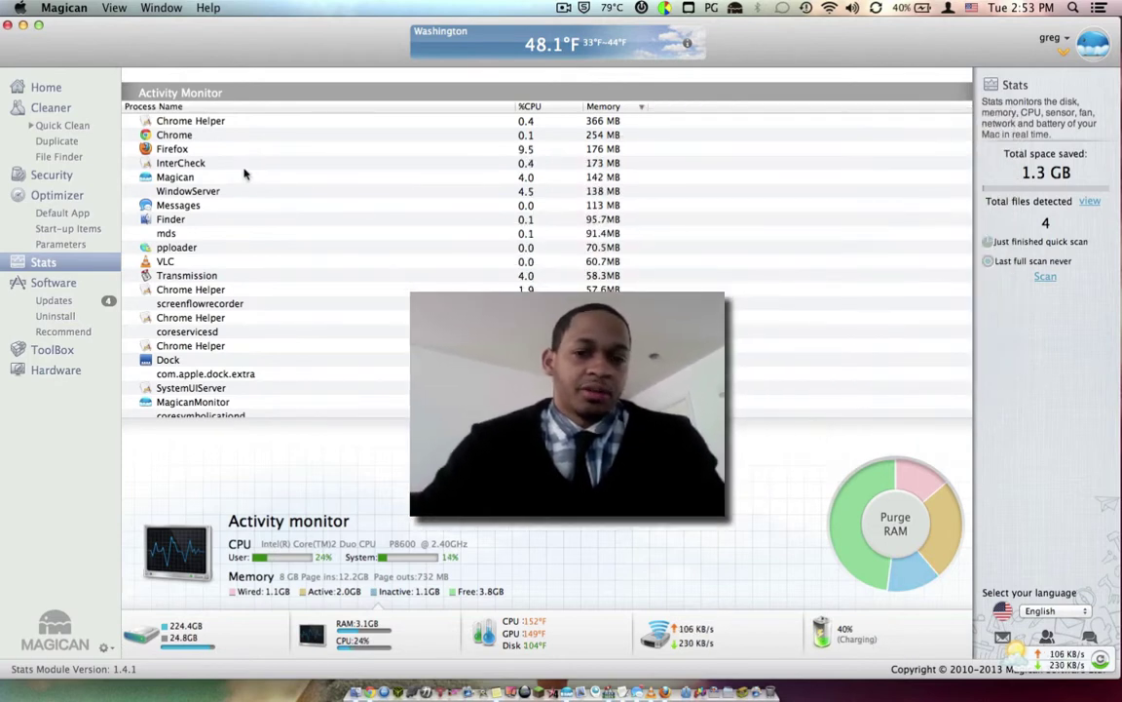
- View the Software overview and compare the available and ignored application updates
{"action": "left_click", "coordinate": [47, 284]}
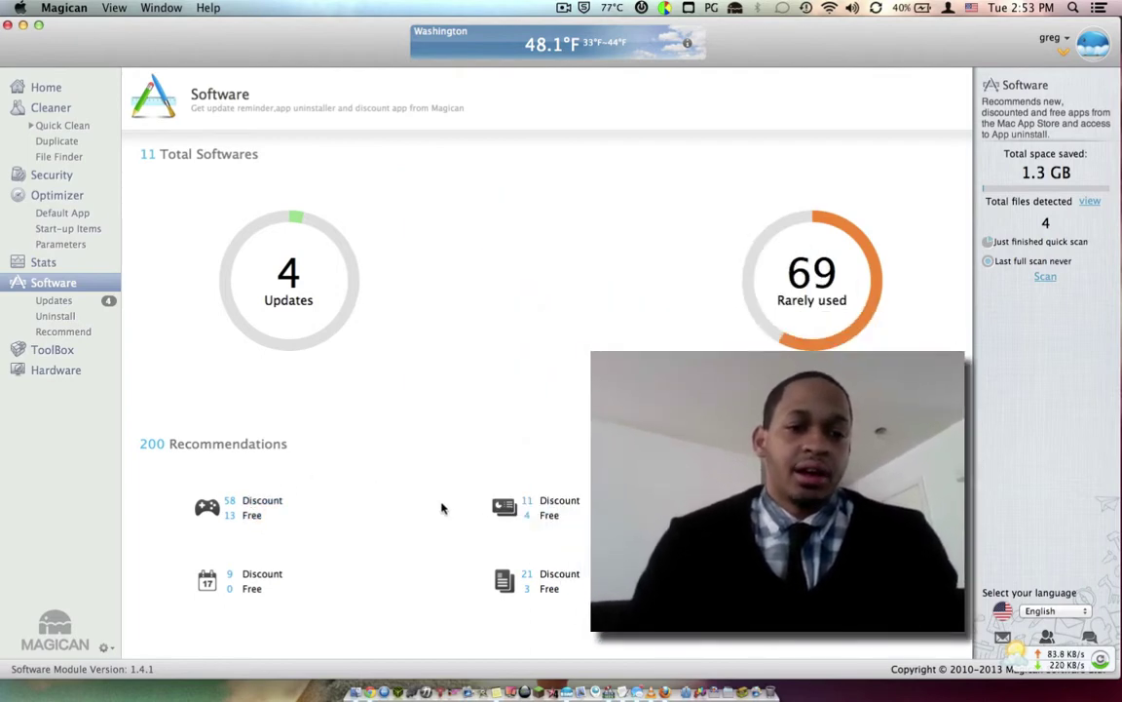
{"action": "left_click", "coordinate": [69, 305]}
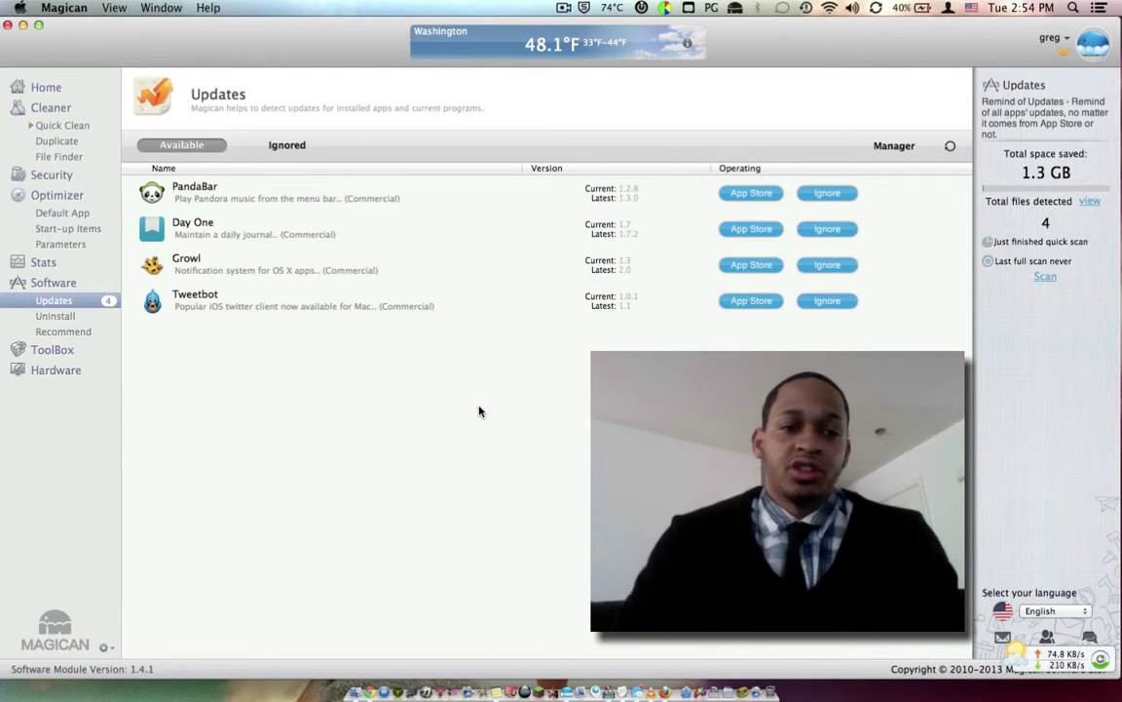
{"action": "left_click", "coordinate": [278, 148]}
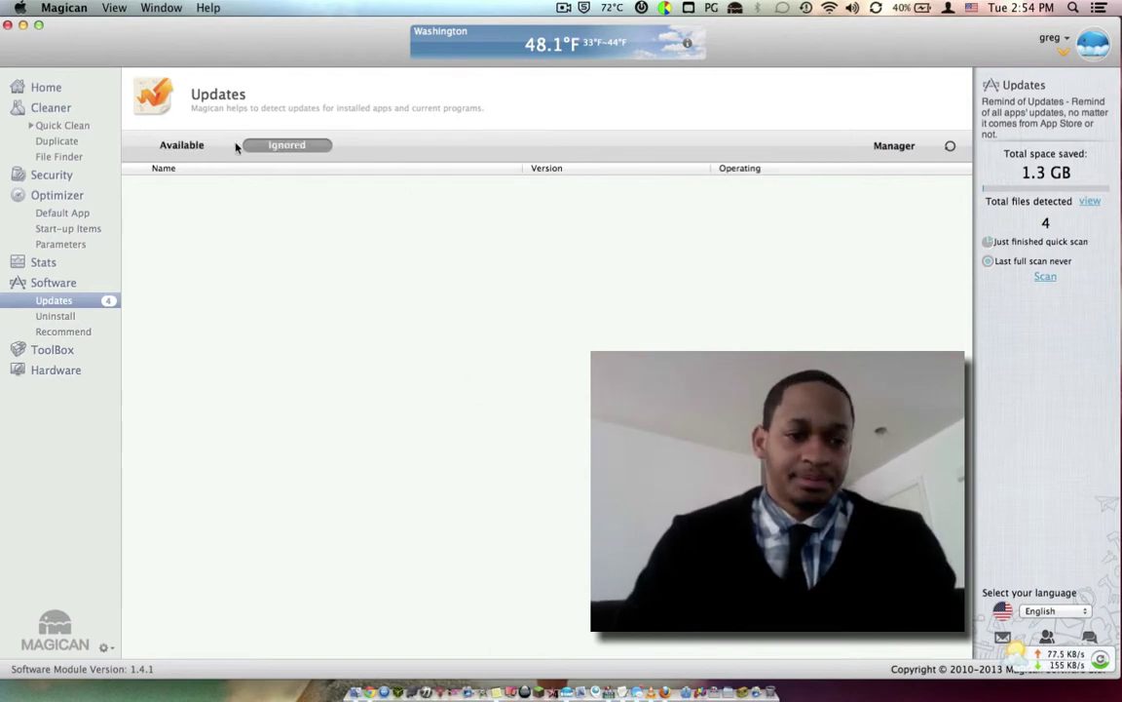
{"action": "left_click", "coordinate": [185, 145]}
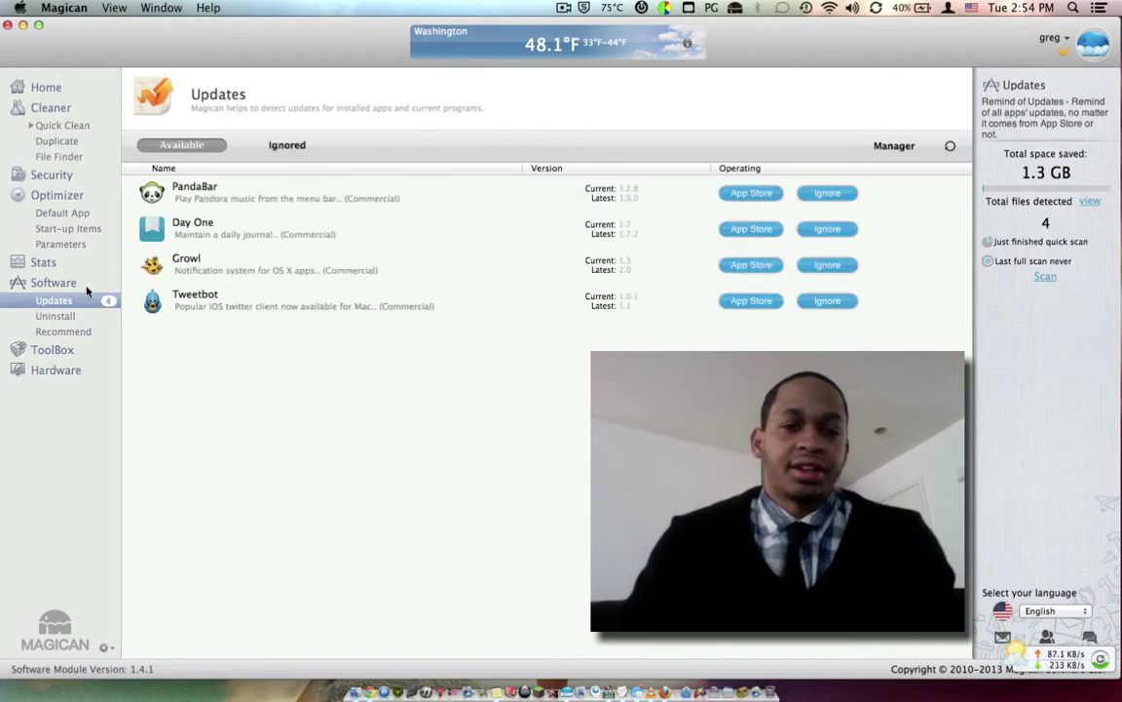
- Show the uninstallable applications and sort them by time, by default order and finally by size
{"action": "left_click", "coordinate": [62, 318]}
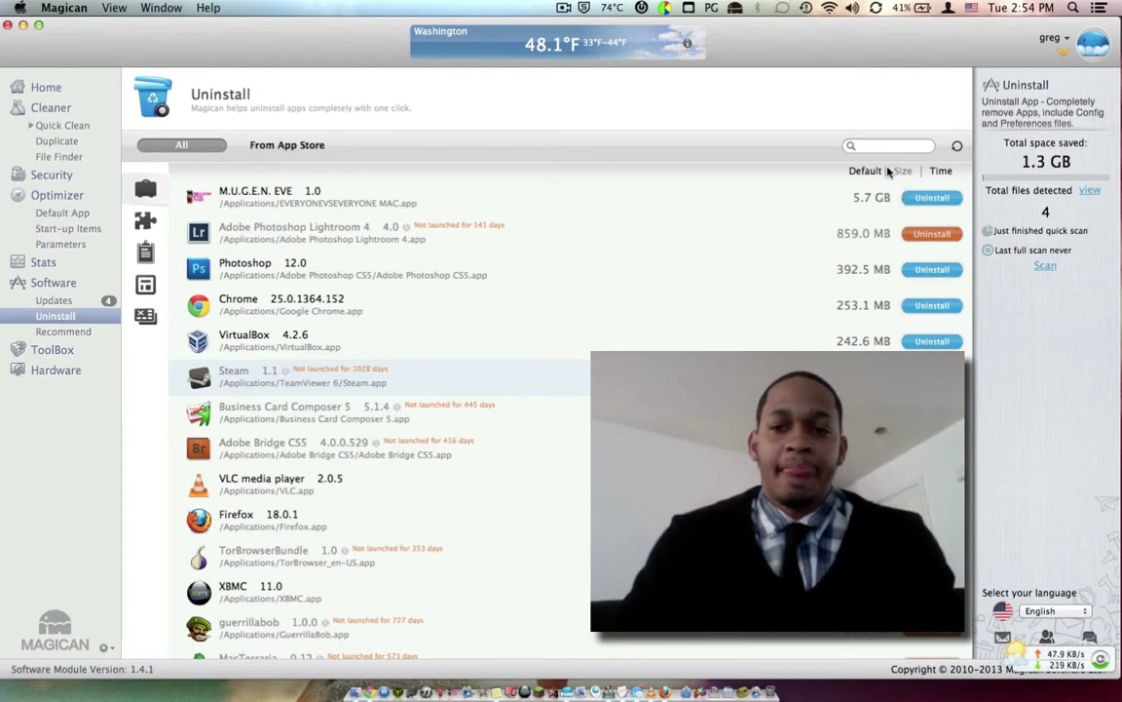
{"action": "left_click", "coordinate": [941, 172]}
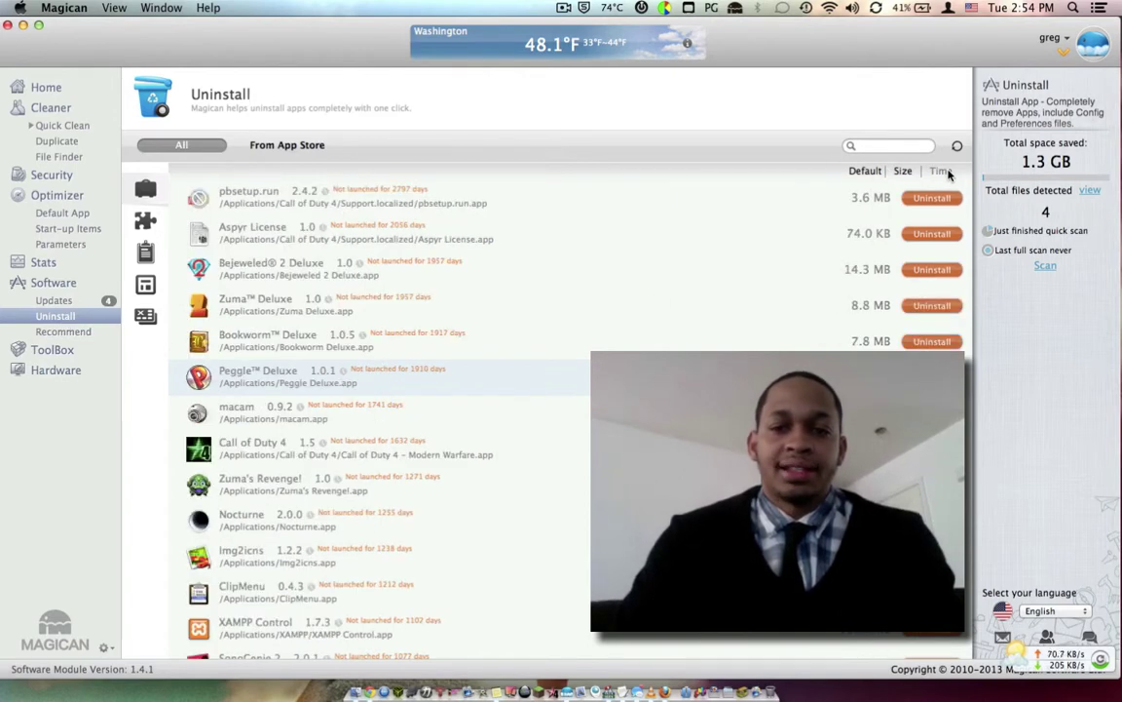
{"action": "left_click", "coordinate": [866, 172]}
{"action": "left_click", "coordinate": [903, 172]}
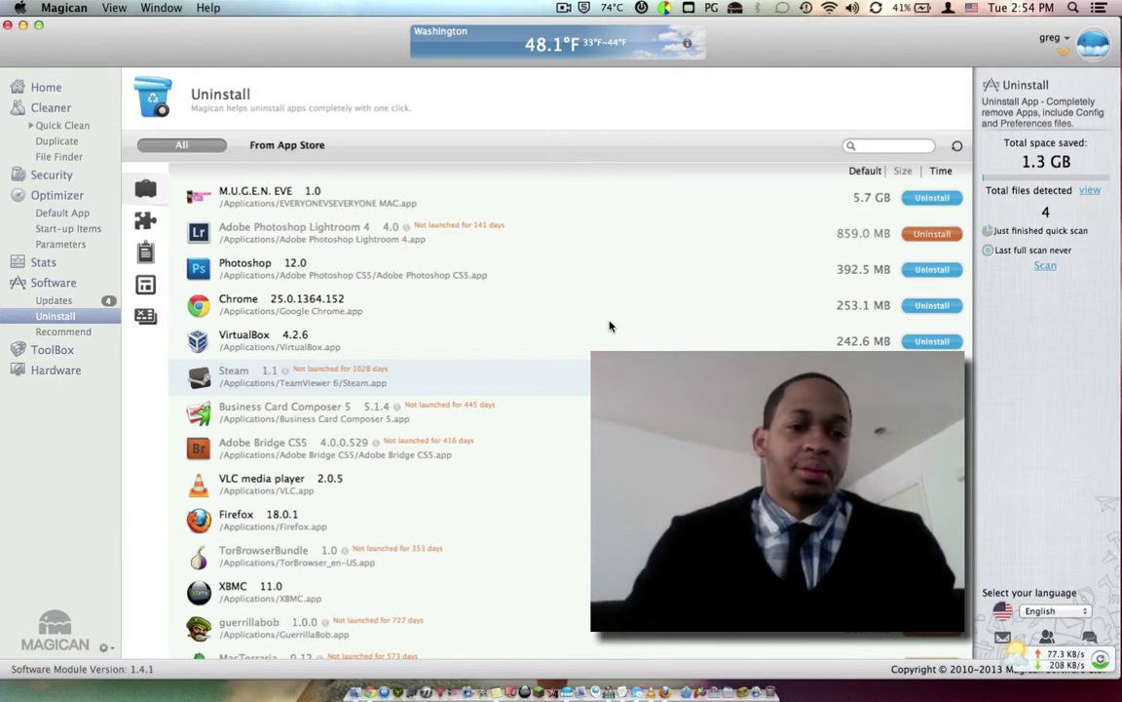
- View the uninstallable internet plug-ins and widgets, briefly checking the widgets on the Dashboard
{"action": "left_click", "coordinate": [145, 220]}
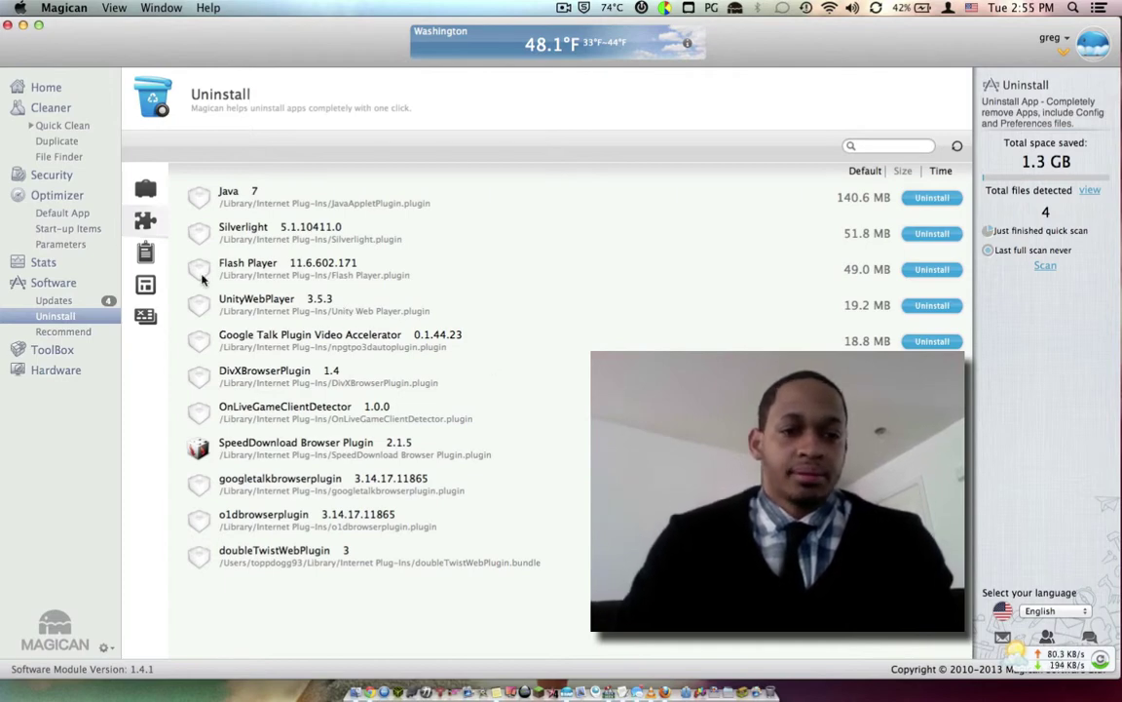
{"action": "left_click", "coordinate": [145, 254]}
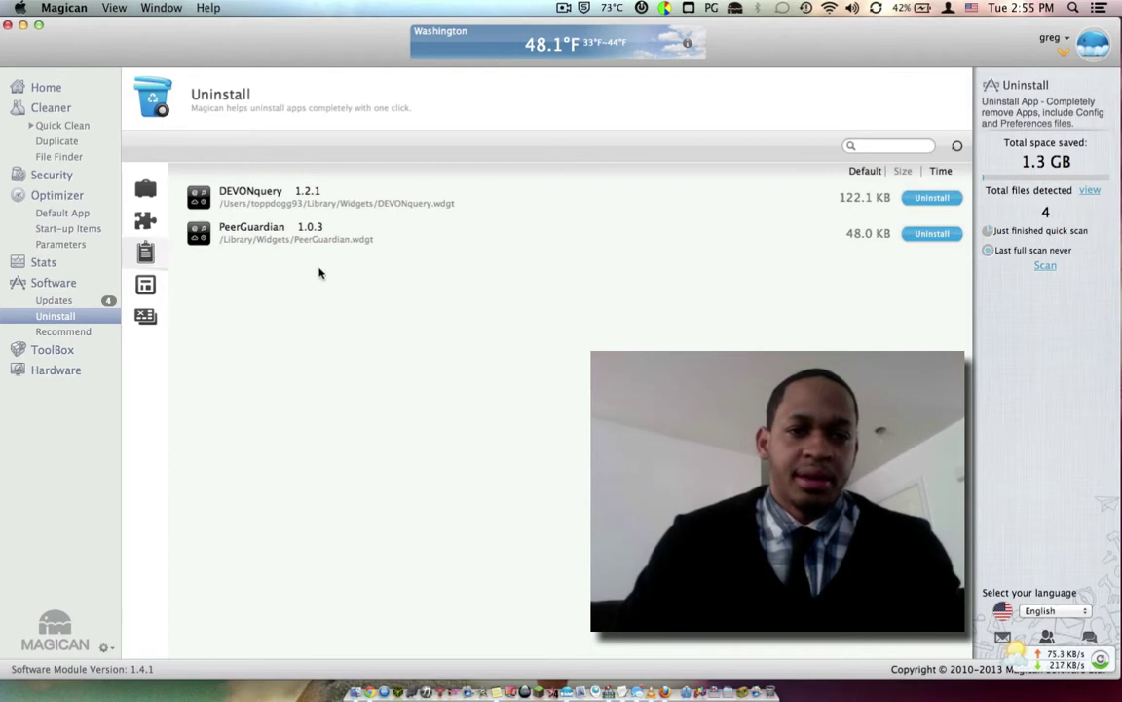
{"action": "key", "text": "F12"}
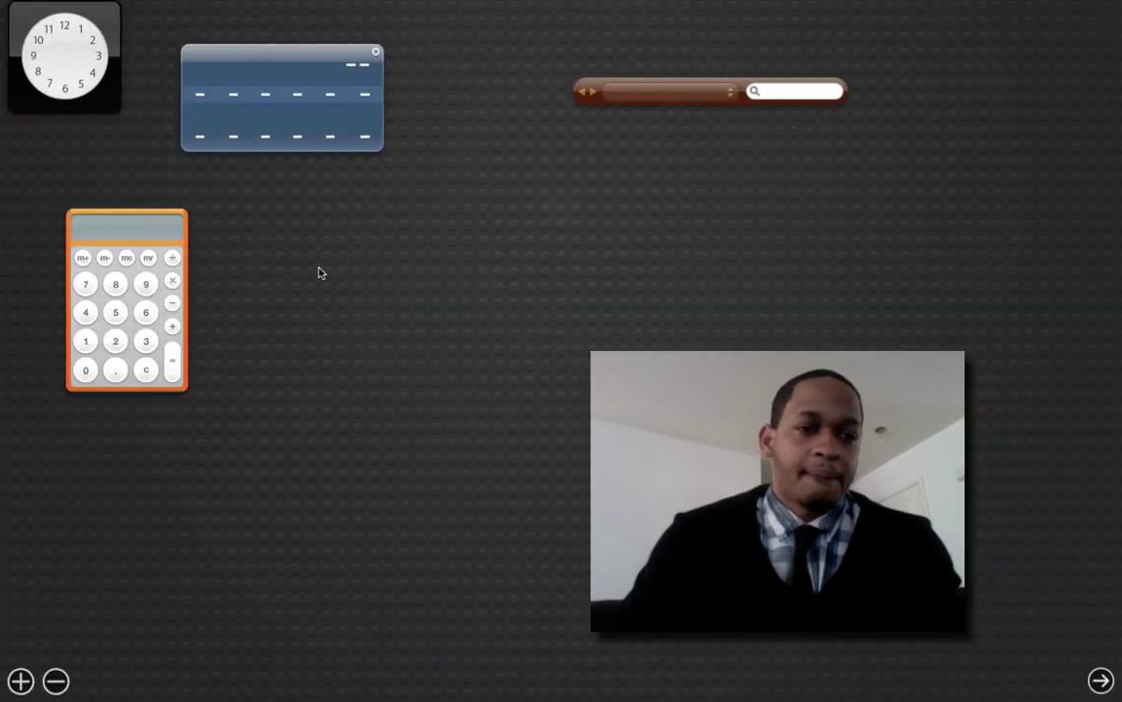
{"action": "key", "text": "F12"}
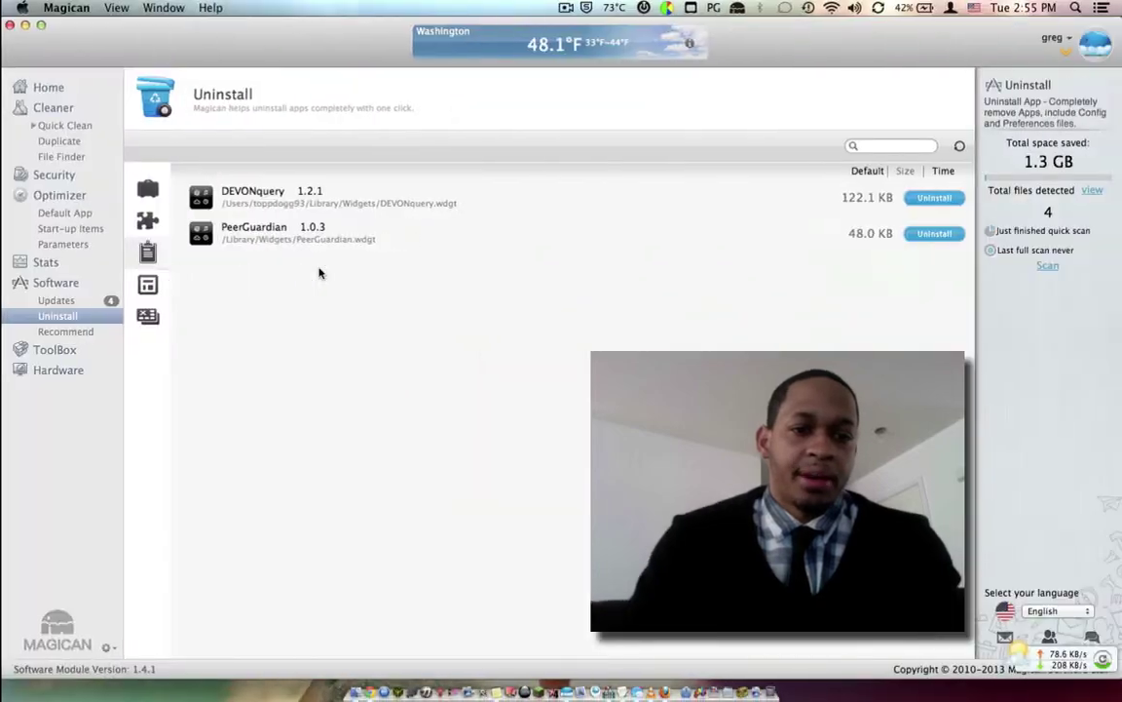
- View the recommended applications, the additional ToolBox tools and the Mac's hardware information
{"action": "left_click", "coordinate": [61, 332]}
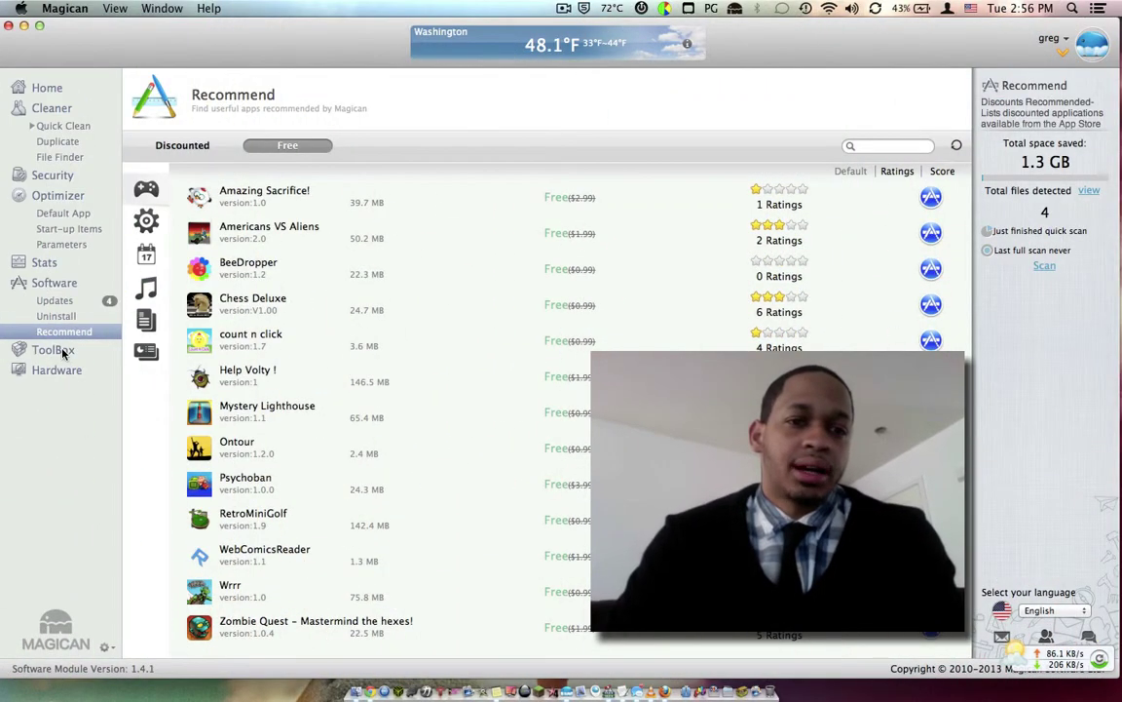
{"action": "left_click", "coordinate": [57, 351]}
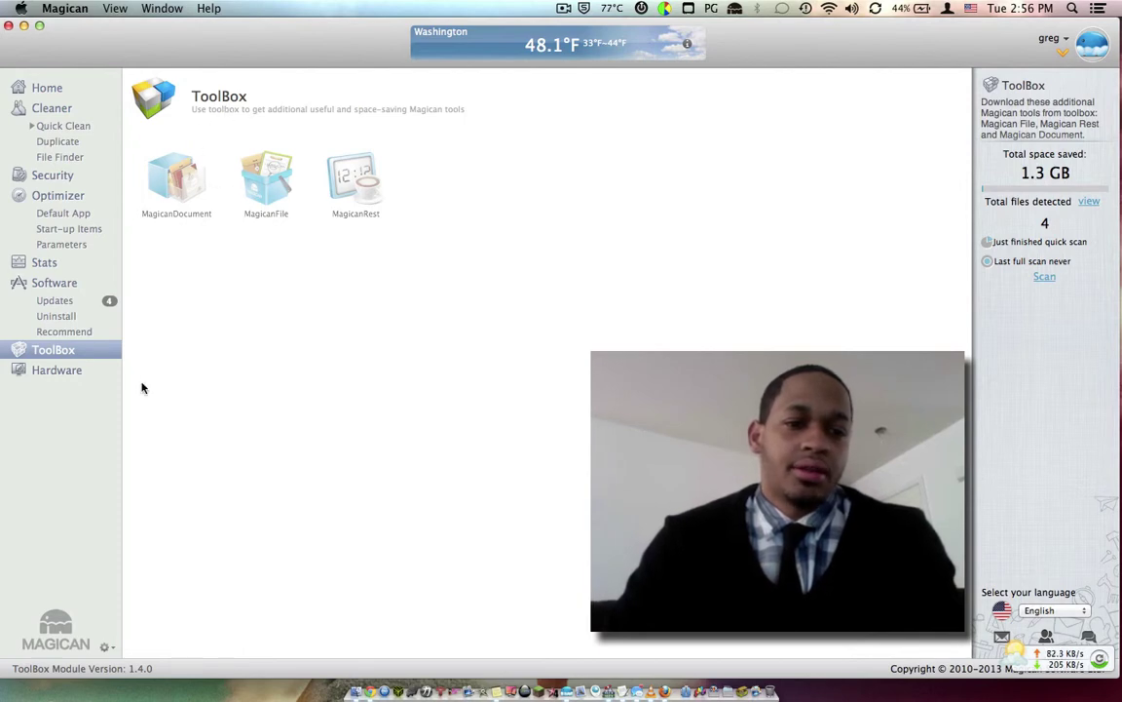
{"action": "left_click", "coordinate": [50, 373]}
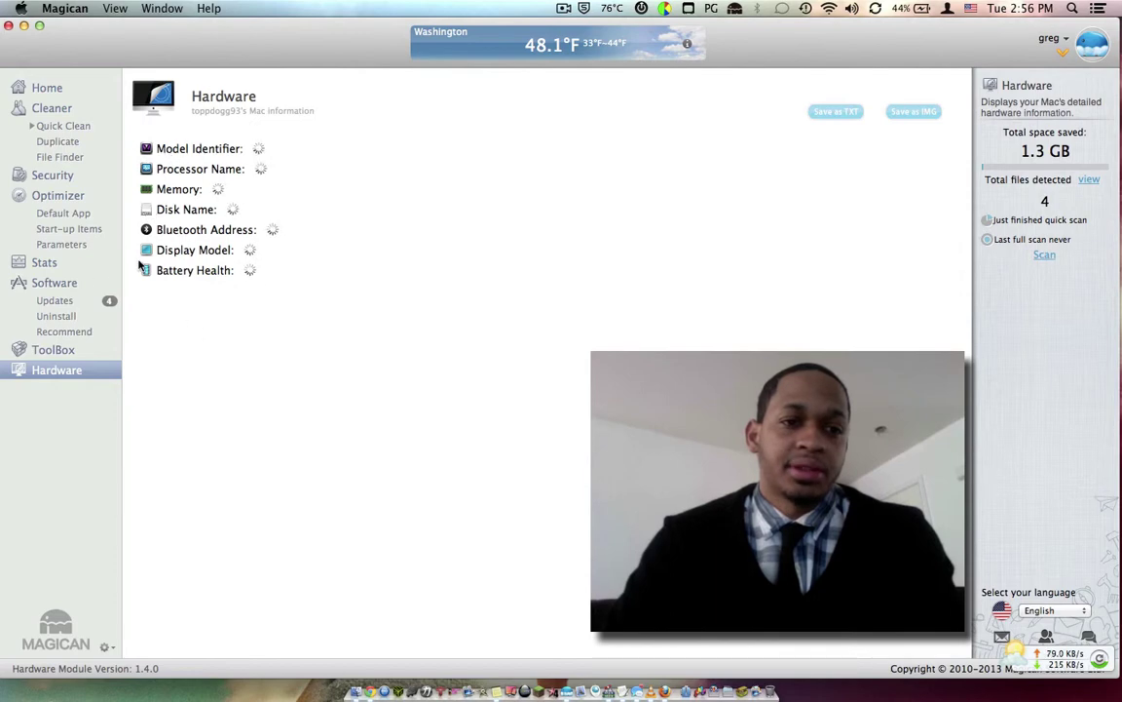
- On the Home page, move the floating network monitor near the Quick Scan button and view its RAM usage and weather forecast
{"action": "left_click", "coordinate": [39, 86]}
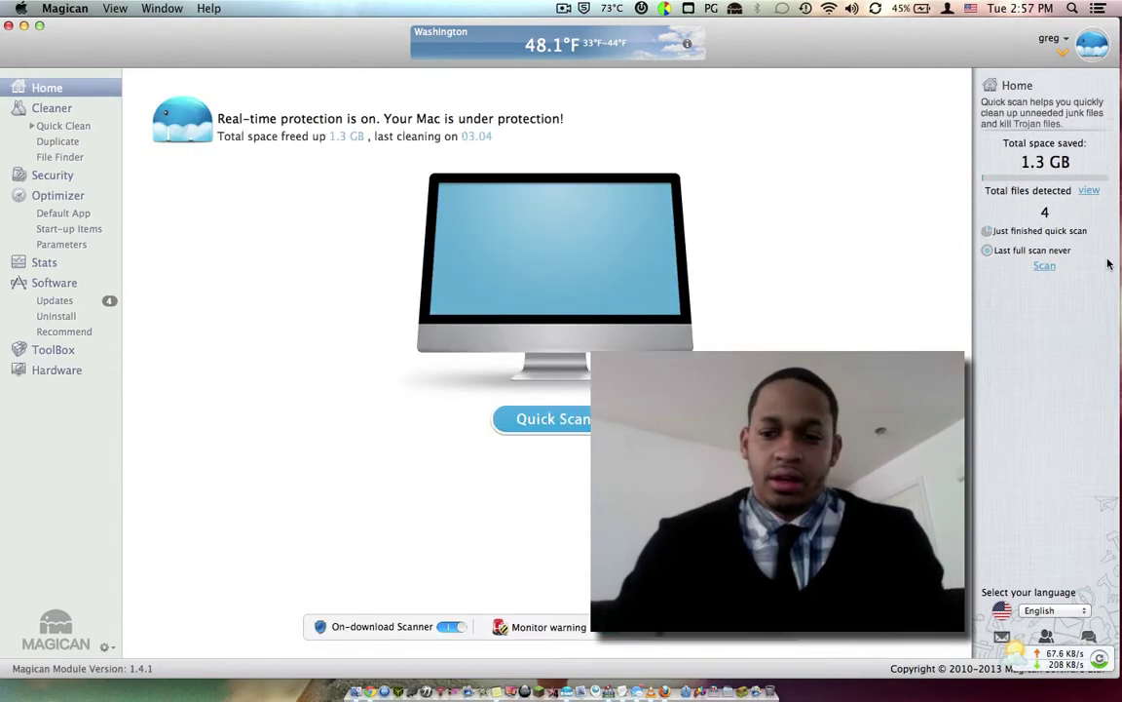
{"action": "left_click_drag", "start_coordinate": [1056, 659], "coordinate": [822, 477]}
{"action": "mouse_move", "coordinate": [822, 477]}
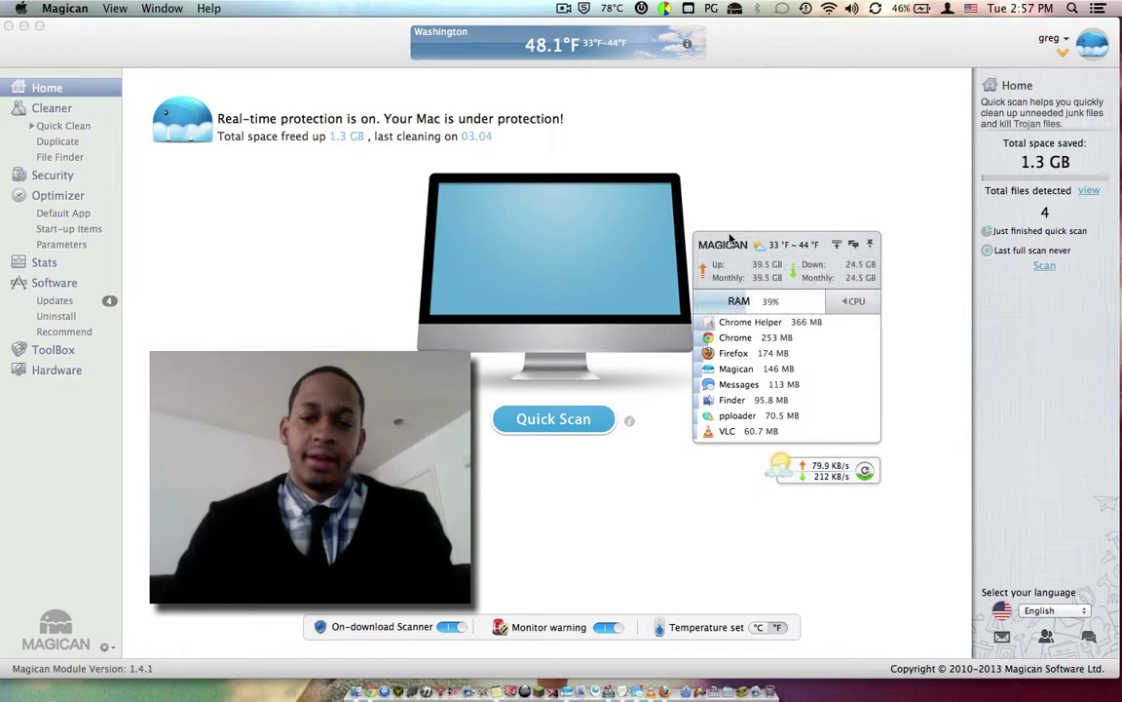
{"action": "mouse_move", "coordinate": [759, 247]}
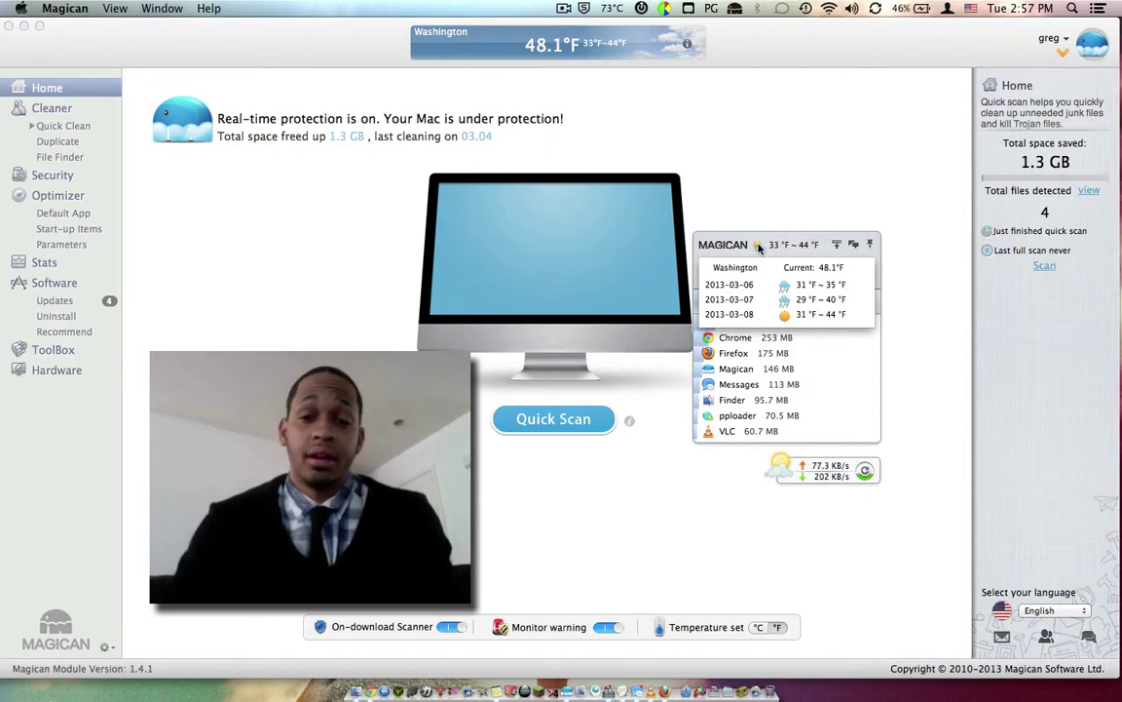
{"action": "left_click", "coordinate": [759, 131]}
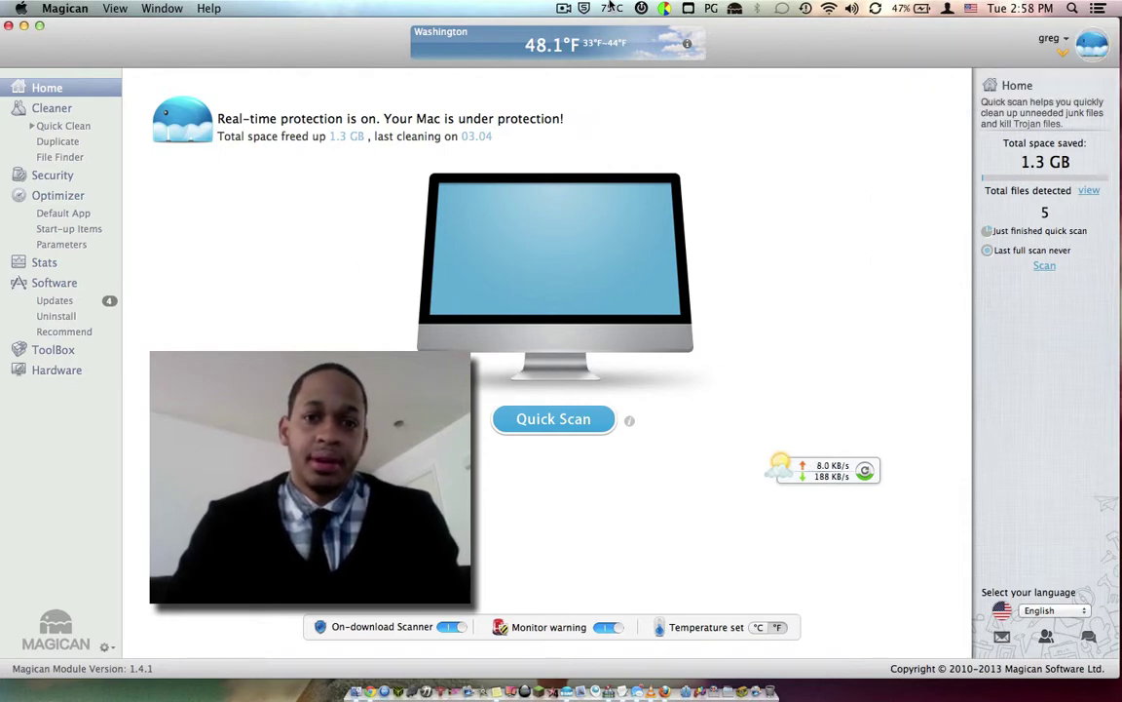
- Stop the ScreenFlow screen recording
{"action": "left_click", "coordinate": [564, 9]}
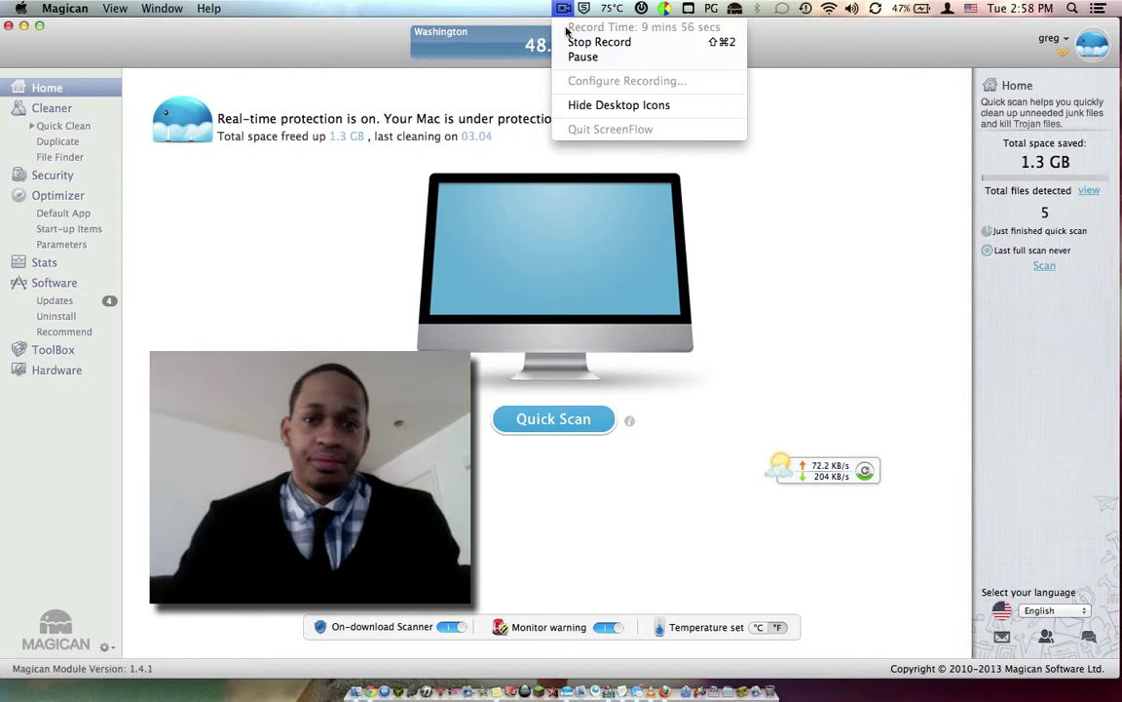
{"action": "left_click", "coordinate": [597, 42]}
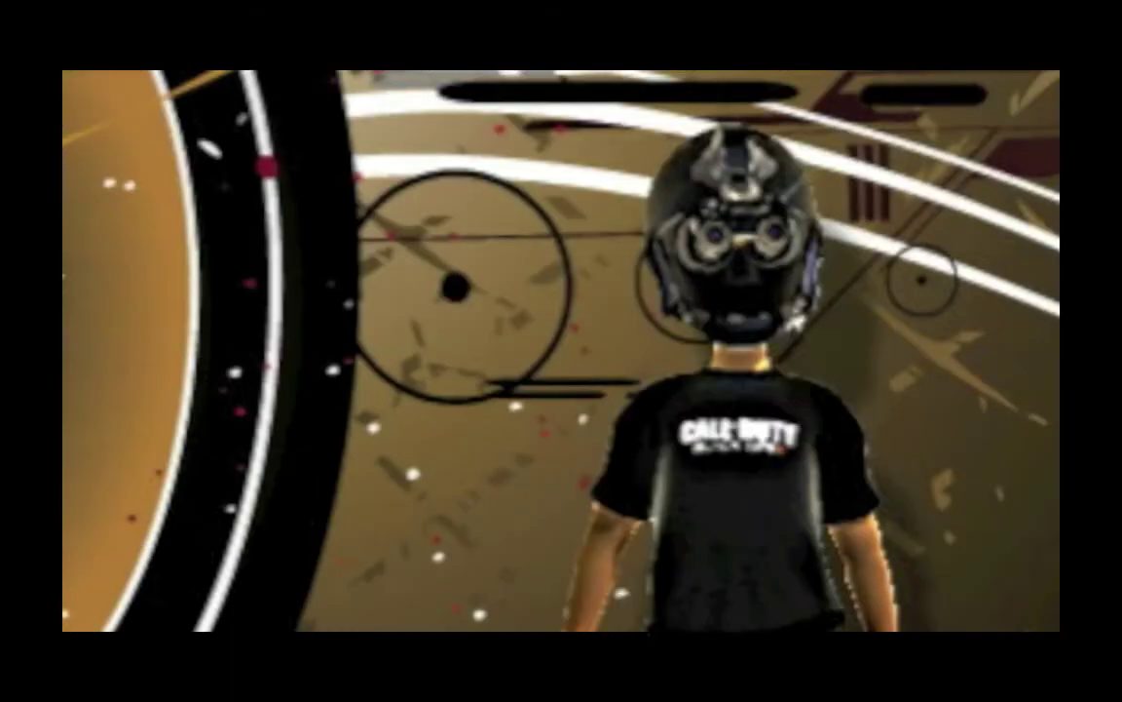